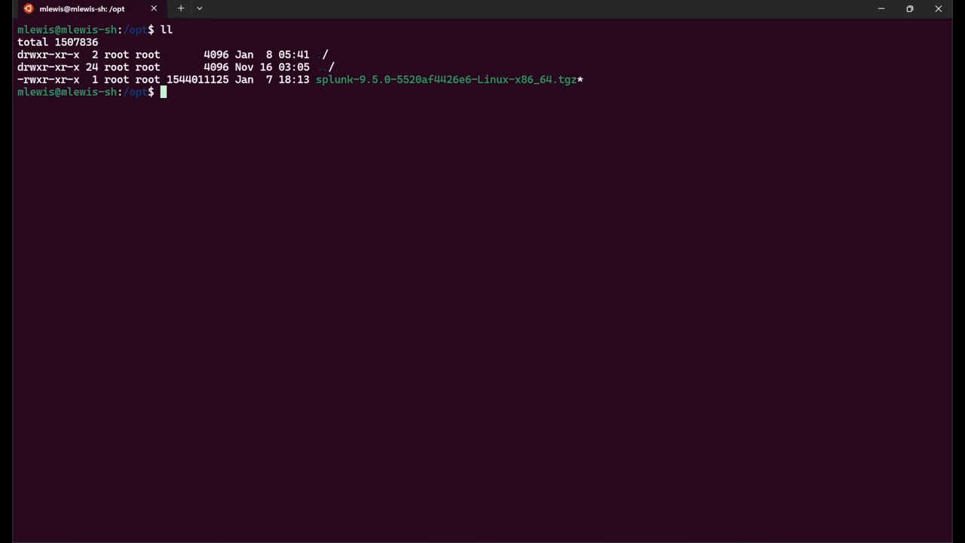
Check that the firewall is active and allows ports 22, 9997, 8089 and 8000 with sudo ufw status.
{"action": "type", "text": "sudo ufw status"}
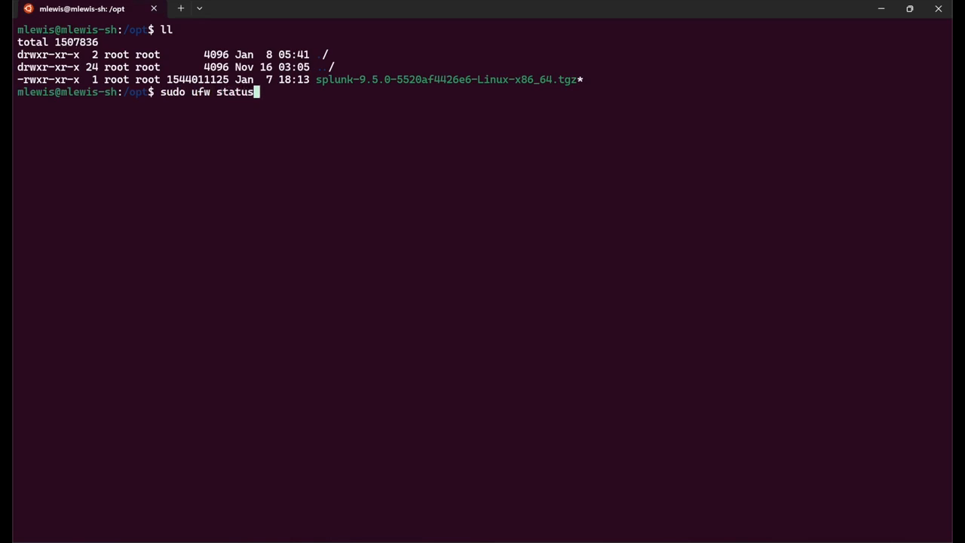
{"action": "key", "text": "Return"}
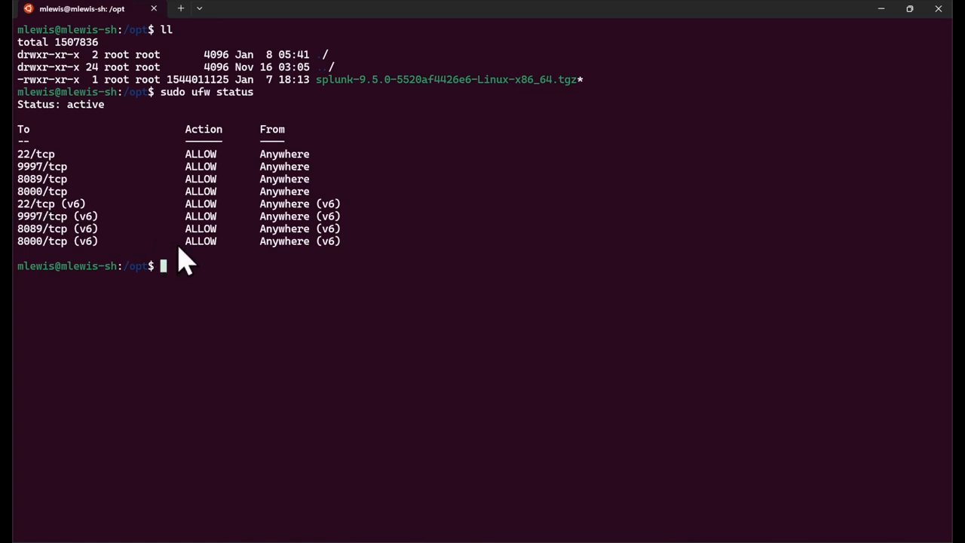
{"action": "type", "text": "sudo tar -zxvf splun"}
Extract the Splunk 9.5.0 tgz into /opt/splunk and create the splunk user with /home/splunk and bash.
{"action": "key", "text": "Tab"}
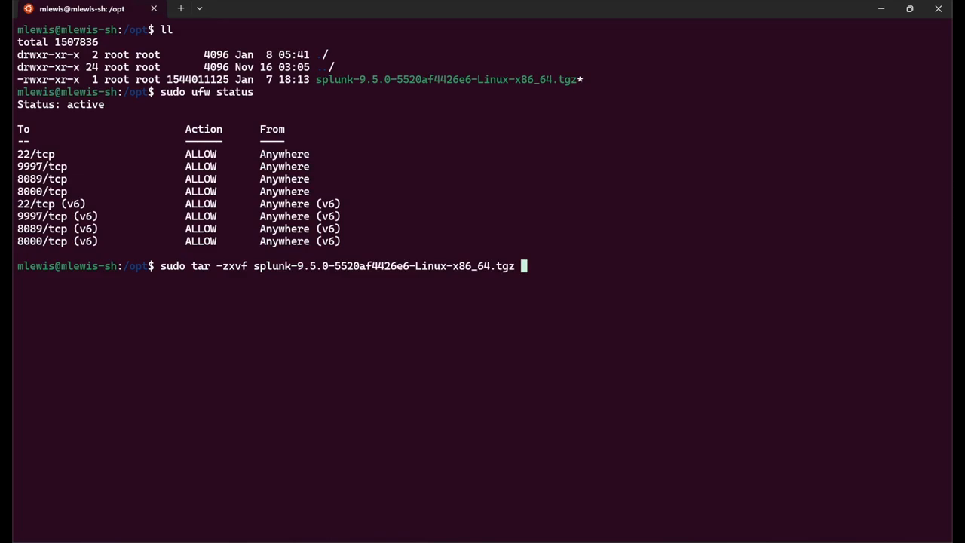
{"action": "key", "text": "Return"}
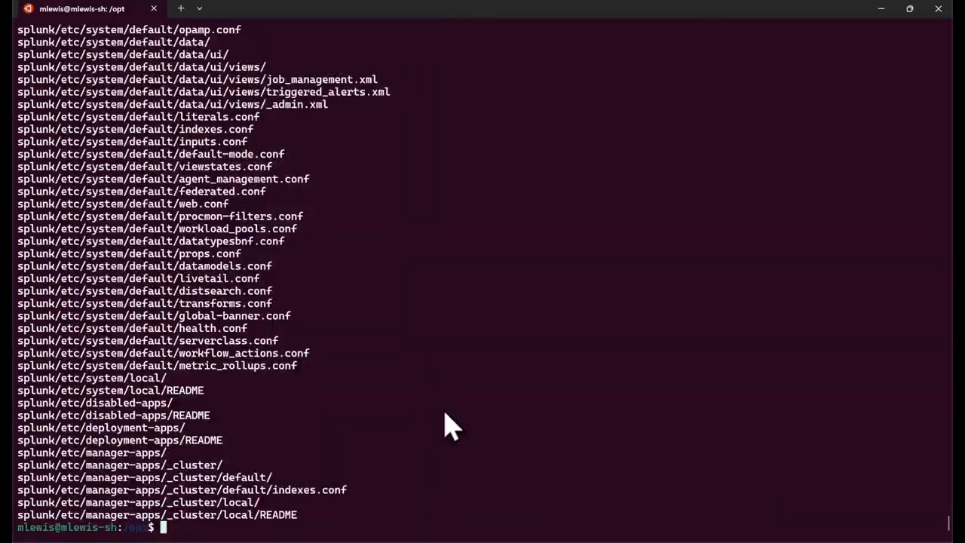
{"action": "type", "text": "sudo"}
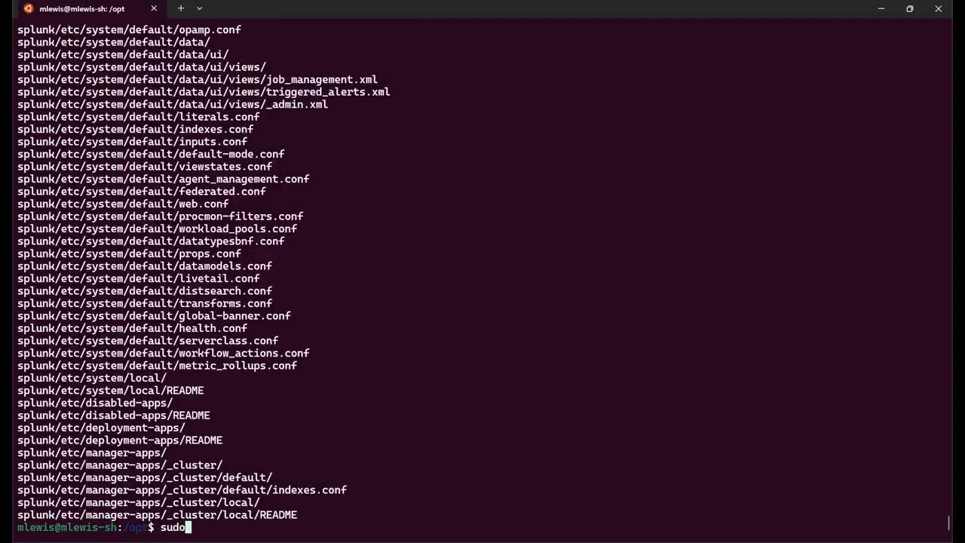
{"action": "type", "text": " useradd -m "}
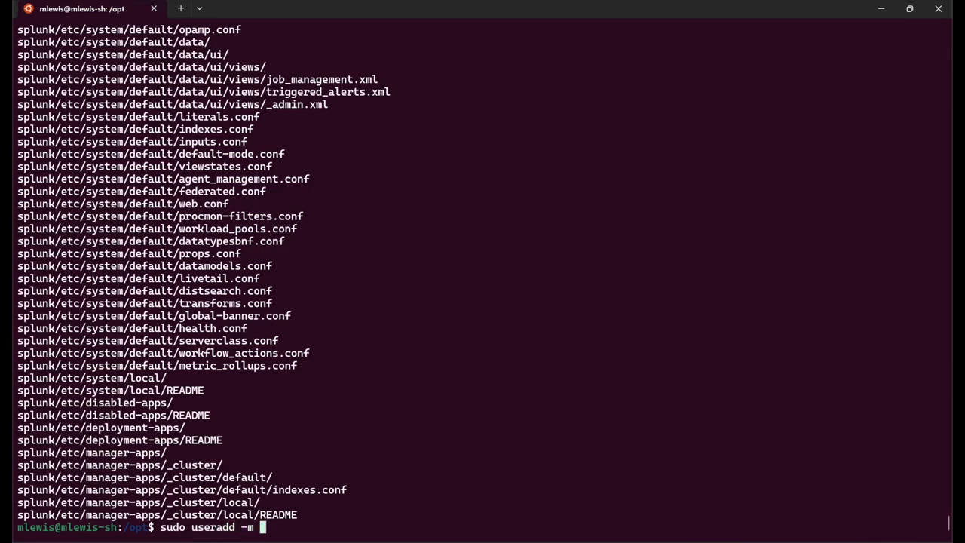
{"action": "type", "text": "-d /home/splunk "}
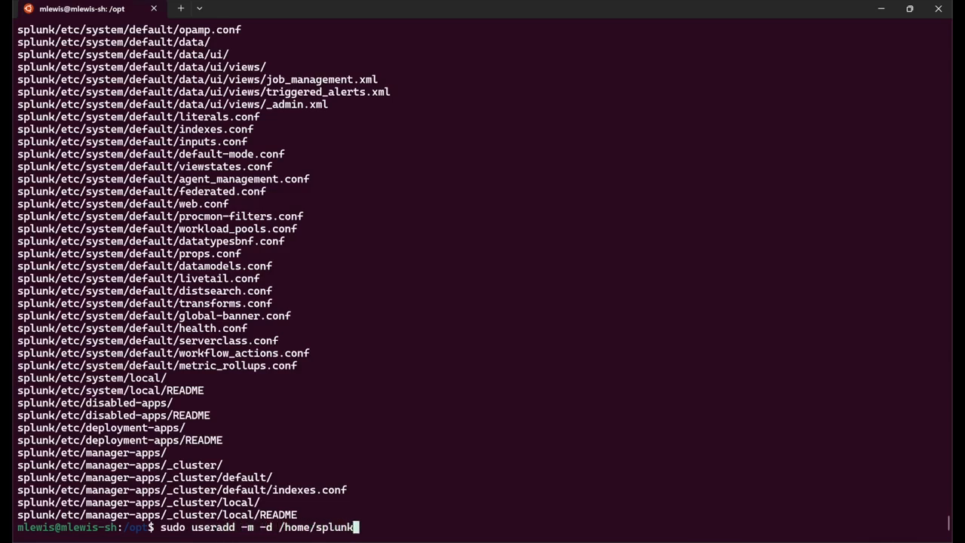
{"action": "type", "text": "-s /bin/bash splunk"}
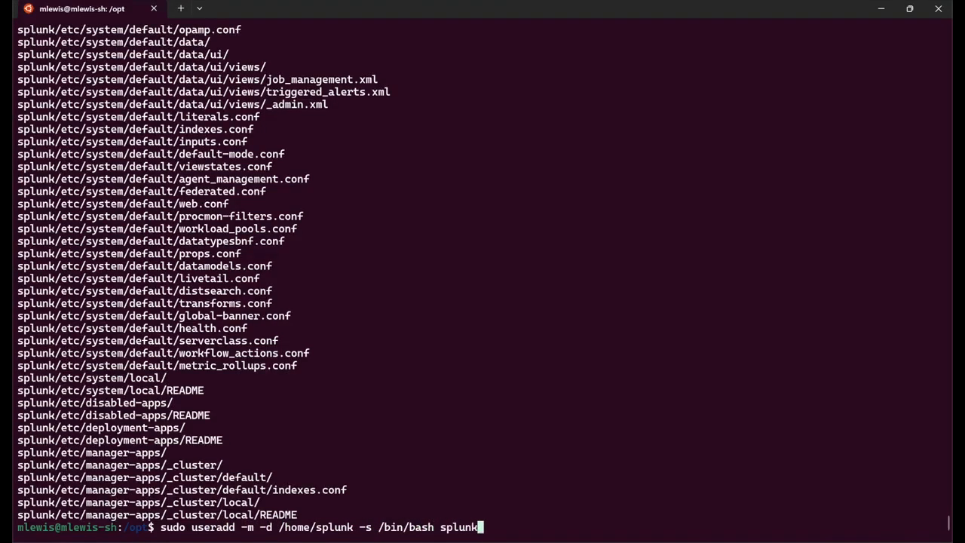
{"action": "key", "text": "Return"}
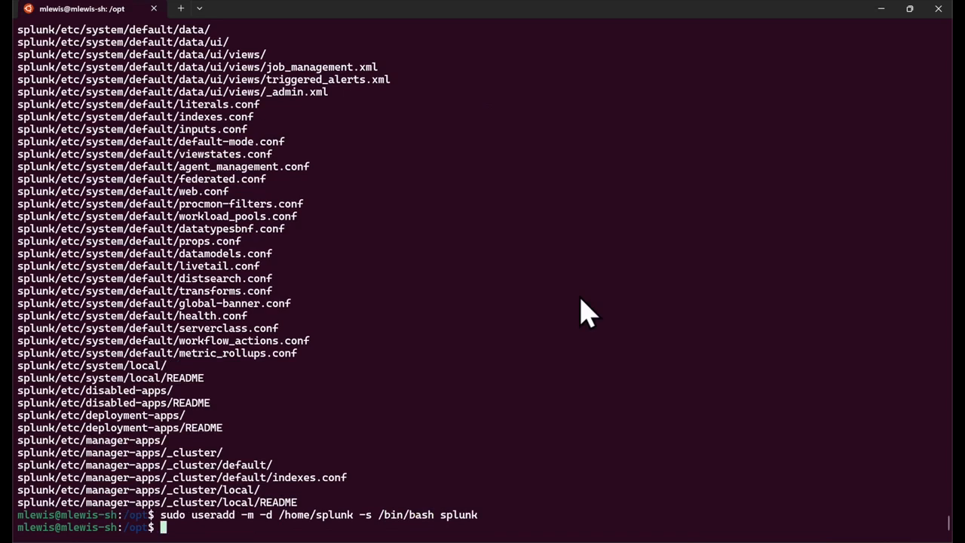
Make splunk the owner of the install, switch to the splunk user, and go to /opt/splunk/bin.
{"action": "type", "text": "sudo chown -R splunk:splunk"}
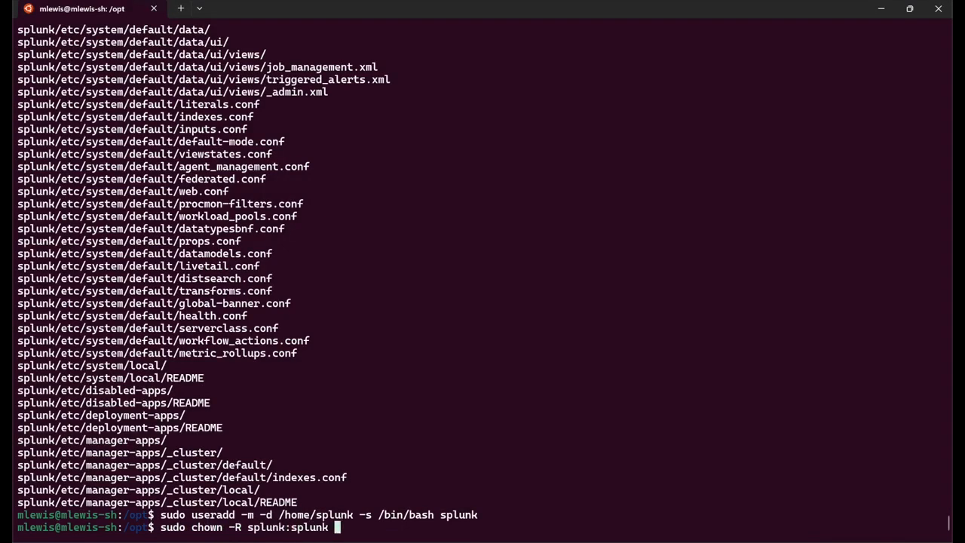
{"action": "type", "text": " splunk"}
{"action": "key", "text": "Return"}
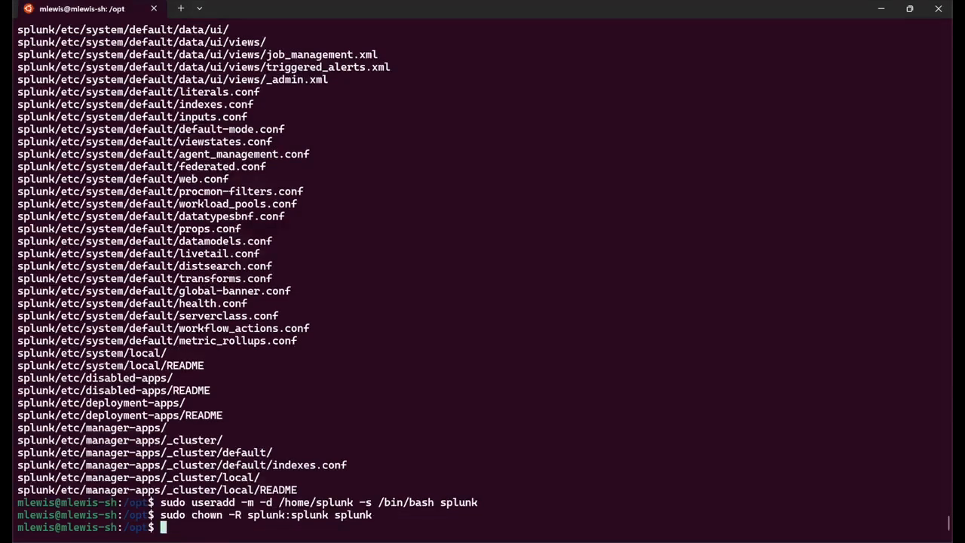
{"action": "type", "text": "sudo su - splunk"}
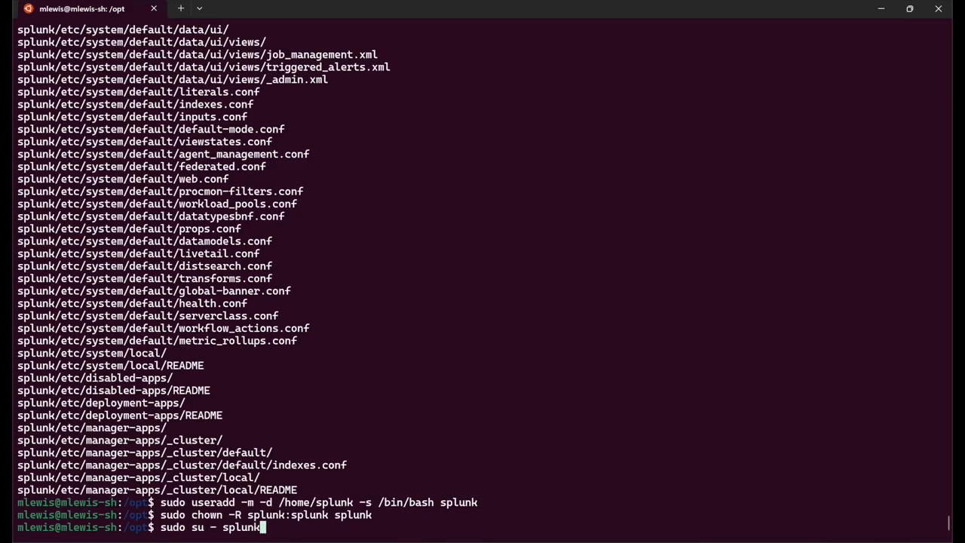
{"action": "key", "text": "Return"}
{"action": "type", "text": "cd /opt/splunk/bin"}
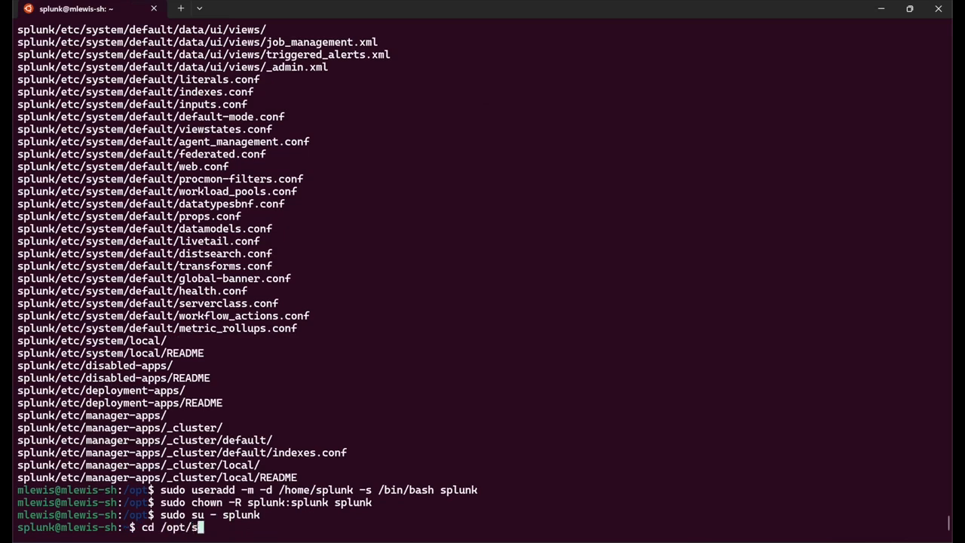
{"action": "key", "text": "Return"}
Start Splunk with --accept-license --answer-yes, using admin as the administrator username.
{"action": "type", "text": "./splunk start --accept-license --answer-yes"}
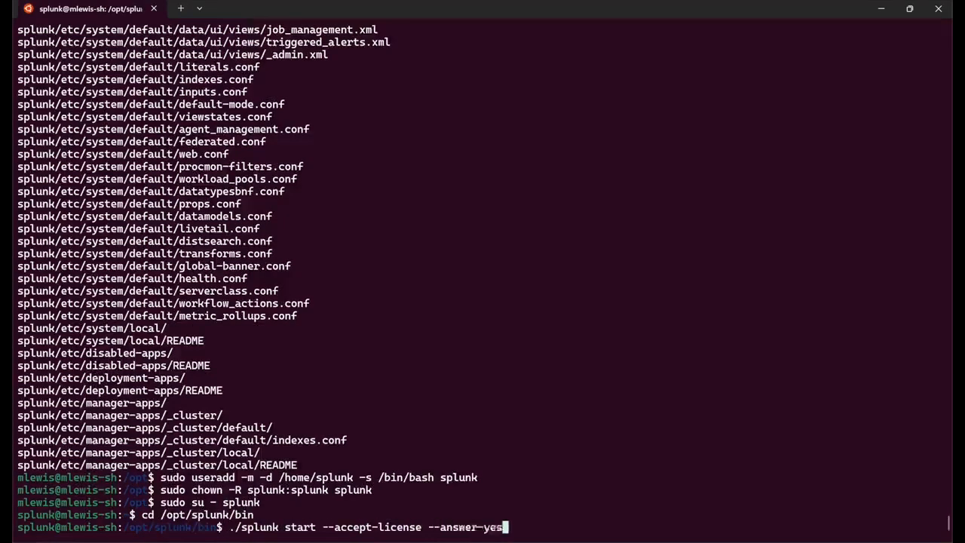
{"action": "key", "text": "Return"}
{"action": "type", "text": "admin"}
{"action": "key", "text": "Return"}
{"action": "key", "text": "Return"}
{"action": "key", "text": "Return"}
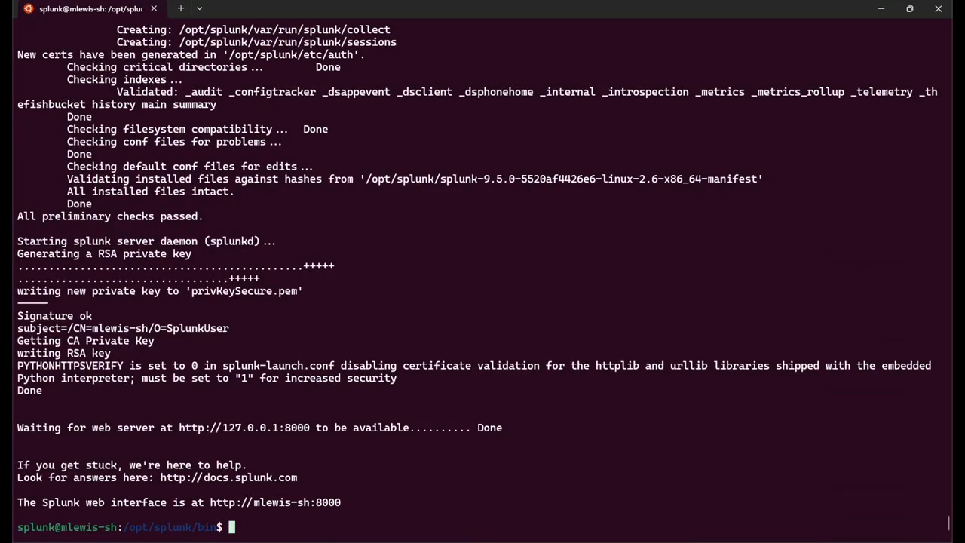
Run ./splunk enable listen 9997 and authenticate with the admin credentials.
{"action": "type", "text": "./splunk enable listen 9997"}
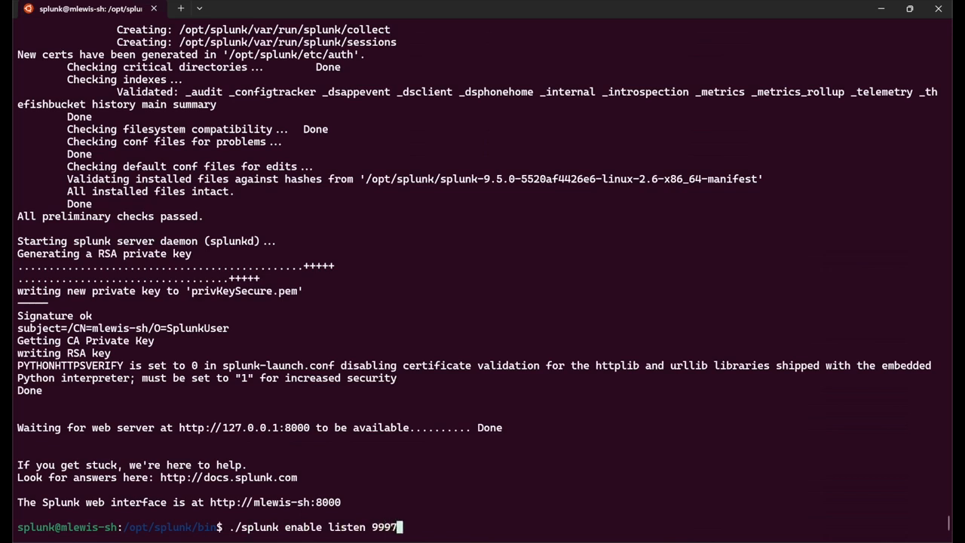
{"action": "key", "text": "Return"}
{"action": "type", "text": "admin"}
{"action": "key", "text": "Return"}
{"action": "key", "text": "Return"}
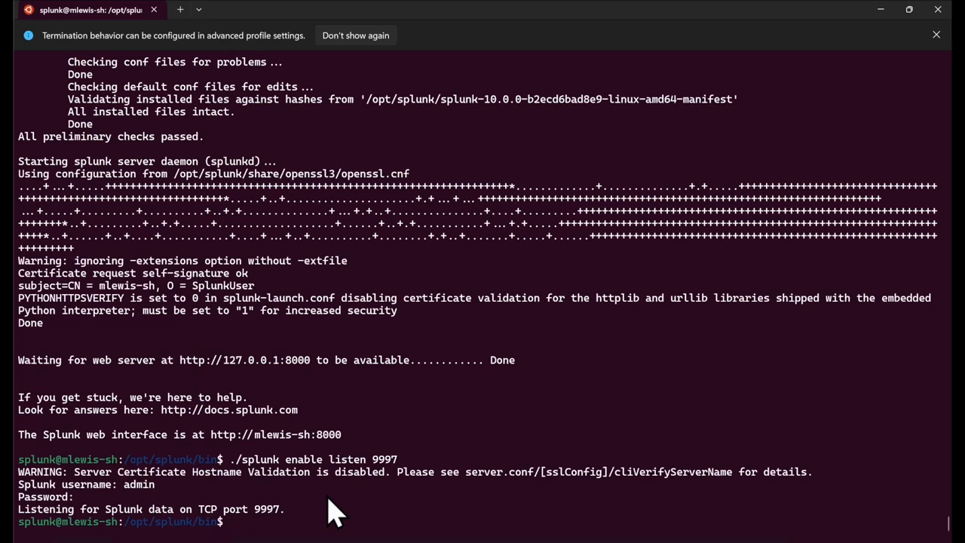
Load Splunk Web at 192.168.4.101:8000 in Edge and sign in as admin with the admin password.
{"action": "mouse_move", "coordinate": [199, 539]}
{"action": "left_click", "coordinate": [269, 517]}
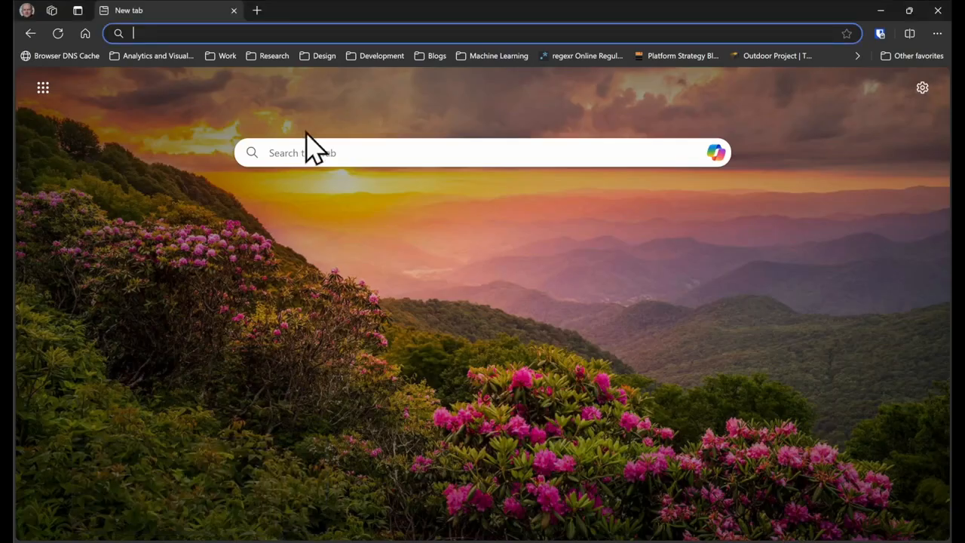
{"action": "type", "text": "http"}
{"action": "key", "text": "Return"}
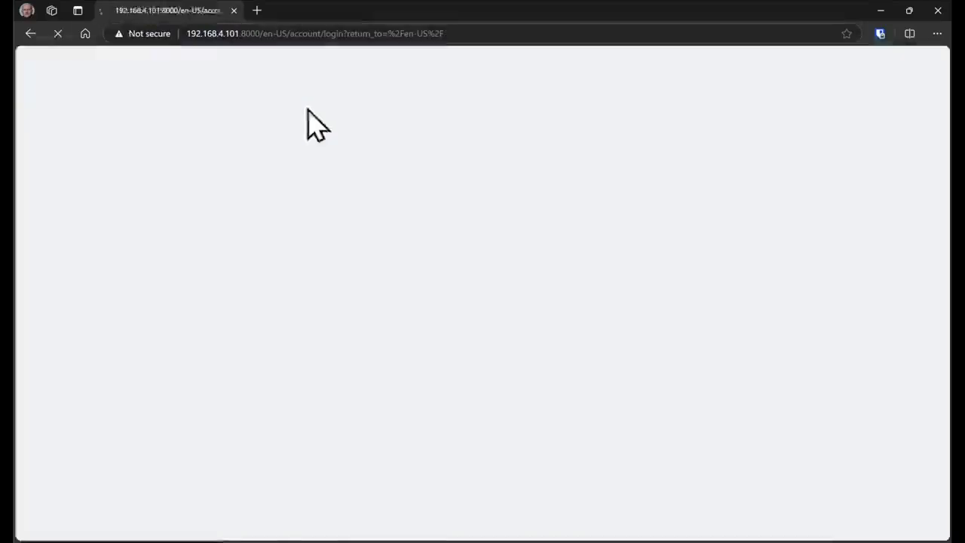
{"action": "type", "text": "admin"}
{"action": "key", "text": "Tab"}
{"action": "type", "text": "•••"}
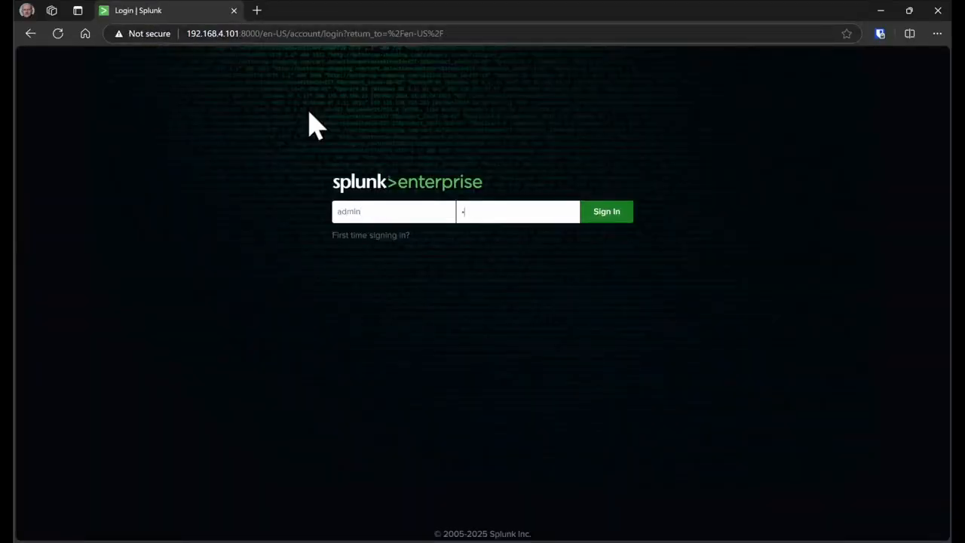
{"action": "type", "text": "•••••••"}
{"action": "key", "text": "Return"}
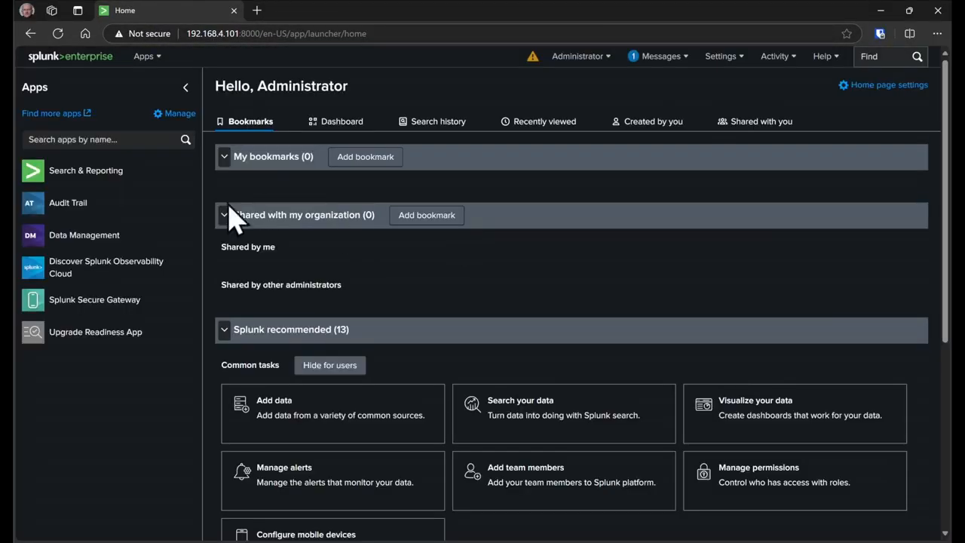
{"action": "left_click", "coordinate": [75, 240]}
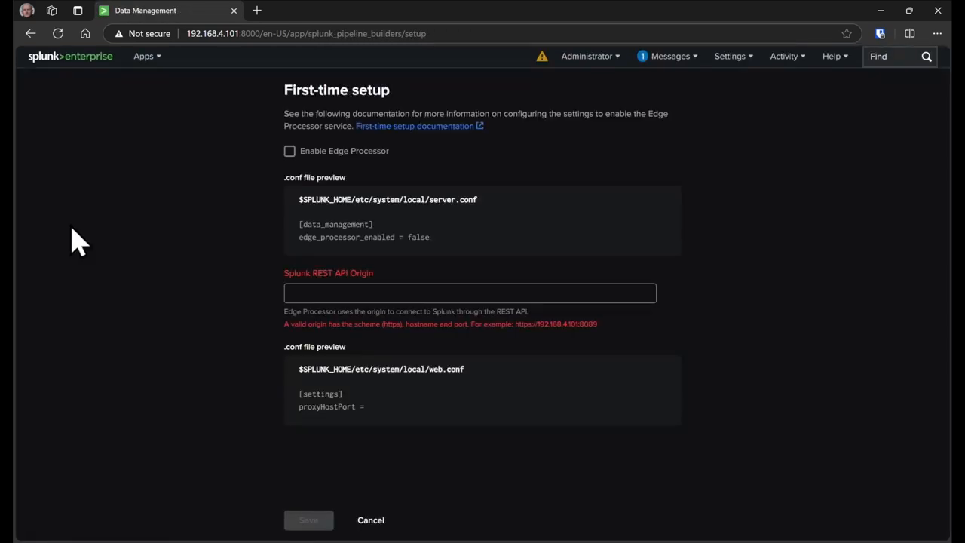
{"action": "left_click", "coordinate": [293, 153]}
{"action": "left_click", "coordinate": [399, 295]}
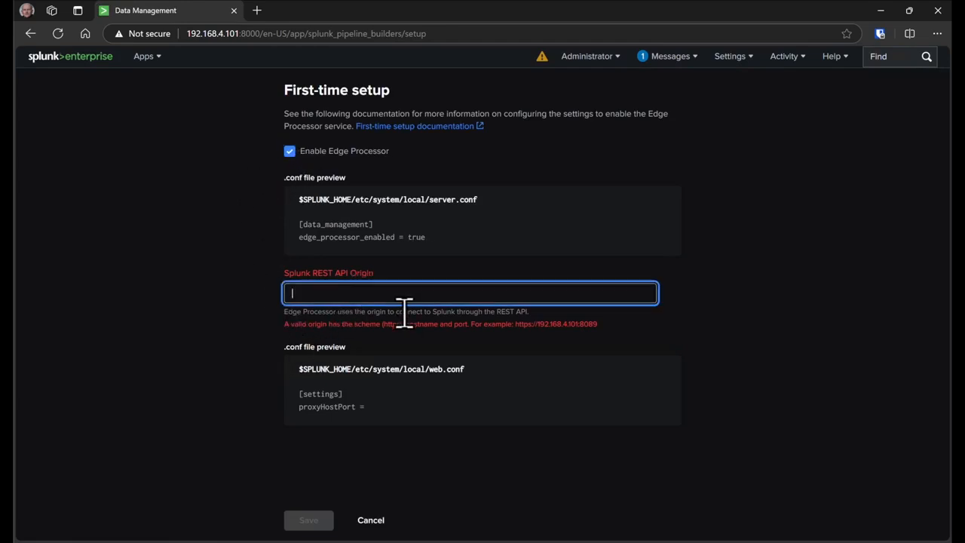
{"action": "type", "text": "https://192.168.14"}
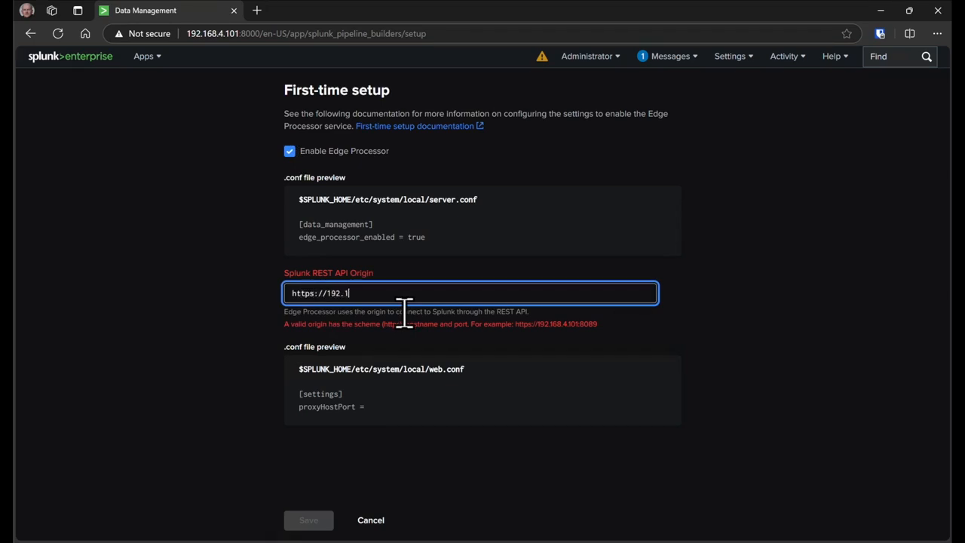
{"action": "key", "text": "BackSpace"}
{"action": "key", "text": "BackSpace"}
{"action": "type", "text": "4.101:8089"}
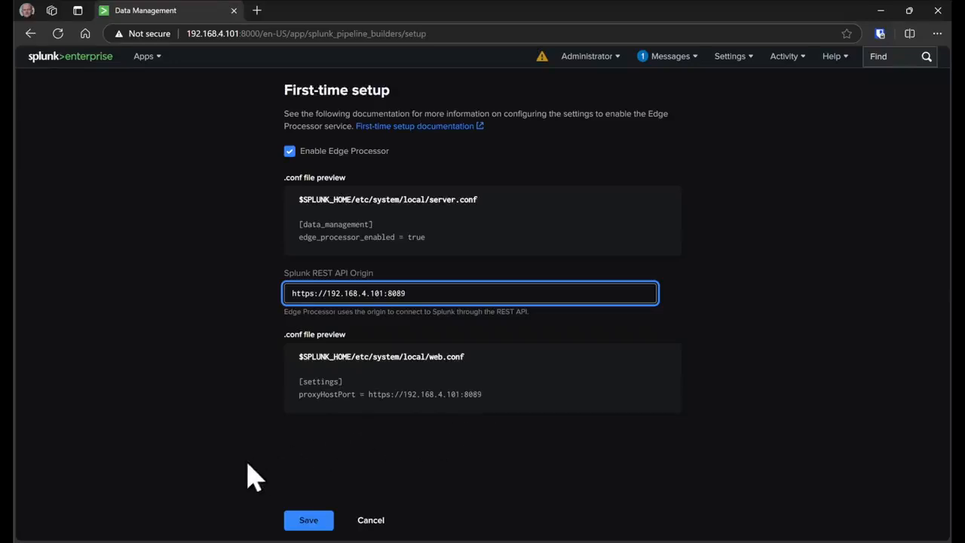
{"action": "left_click", "coordinate": [310, 520]}
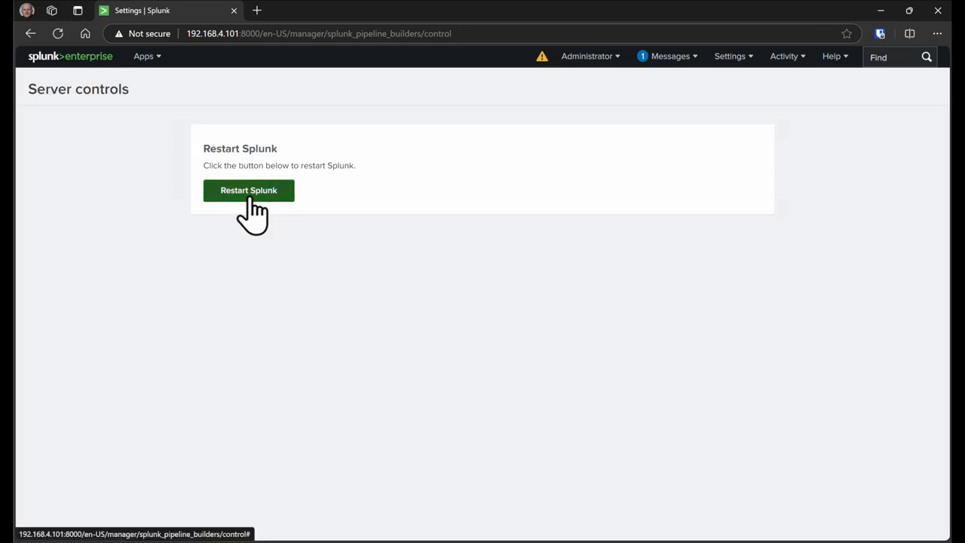
Restart Splunk from Server controls, confirm, dismiss the success notice, and log back in.
{"action": "left_click", "coordinate": [249, 197]}
{"action": "left_click", "coordinate": [555, 105]}
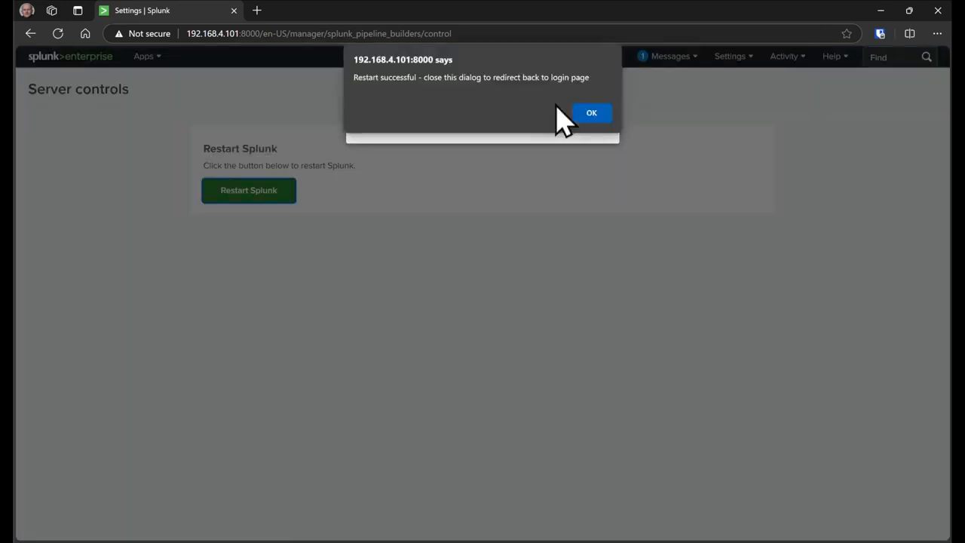
{"action": "left_click", "coordinate": [580, 113]}
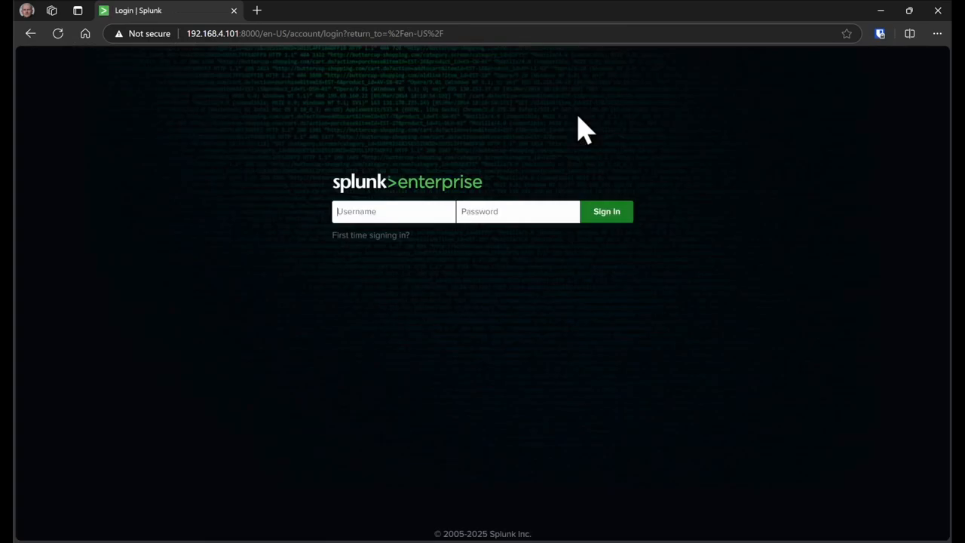
{"action": "key", "text": "Return"}
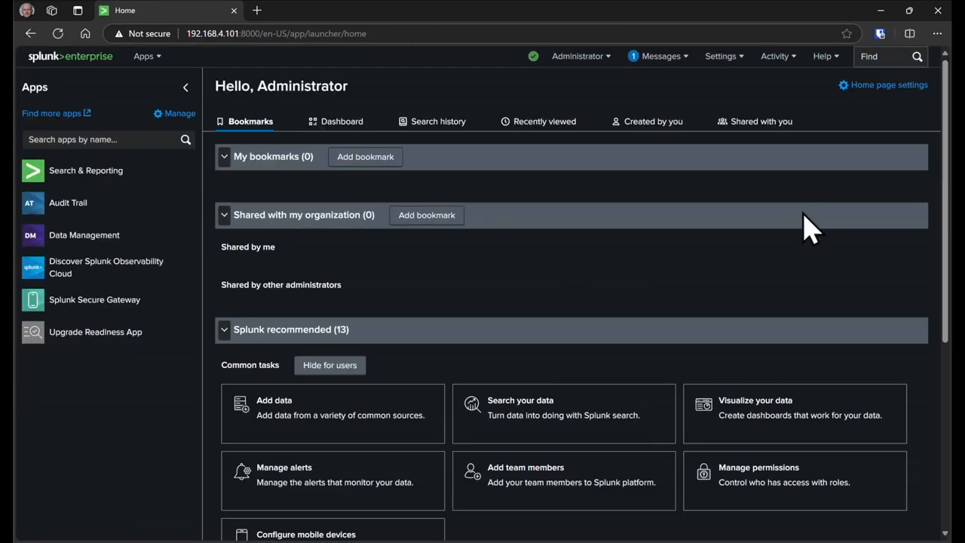
From Data Management's synced source types page, sync 169 of 184 Splunk source types to Edge Processor.
{"action": "left_click", "coordinate": [78, 240]}
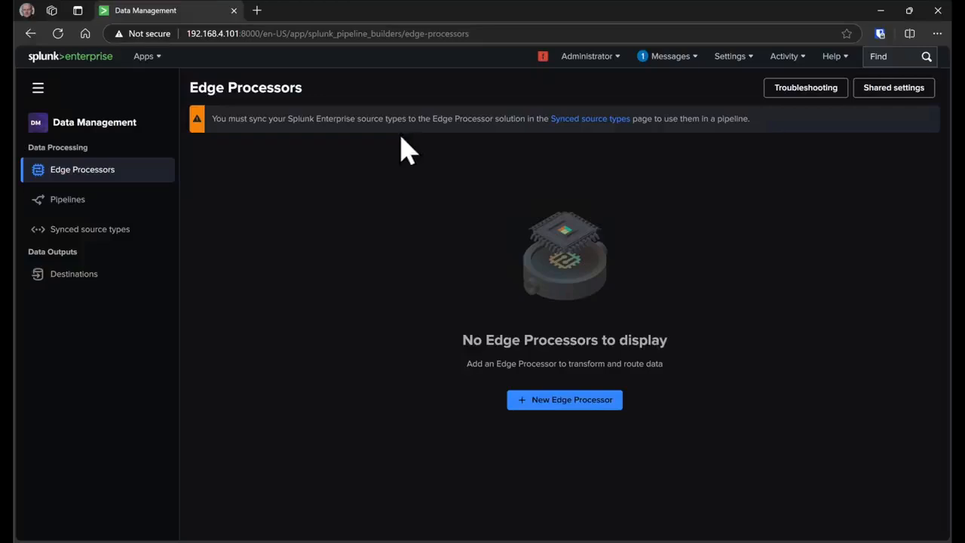
{"action": "left_click", "coordinate": [581, 121]}
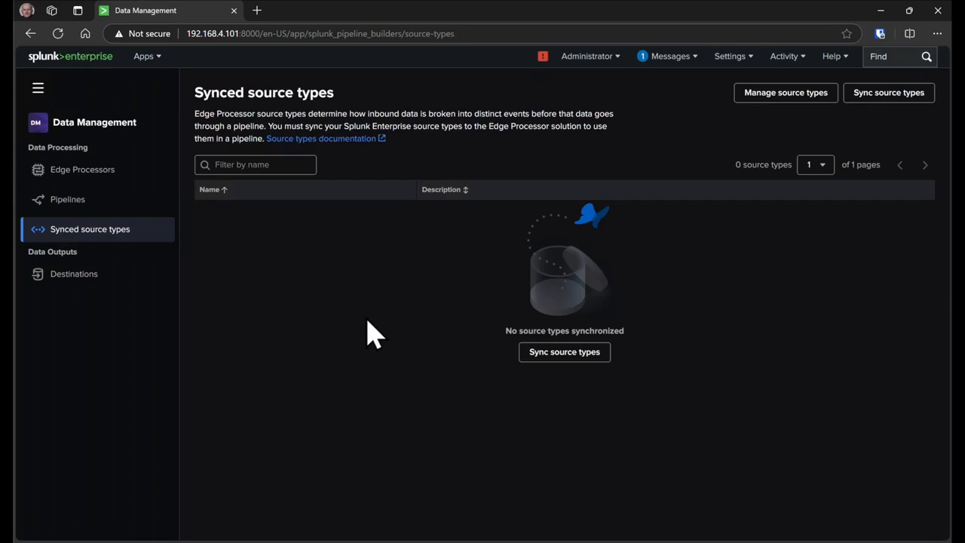
{"action": "left_click", "coordinate": [779, 96]}
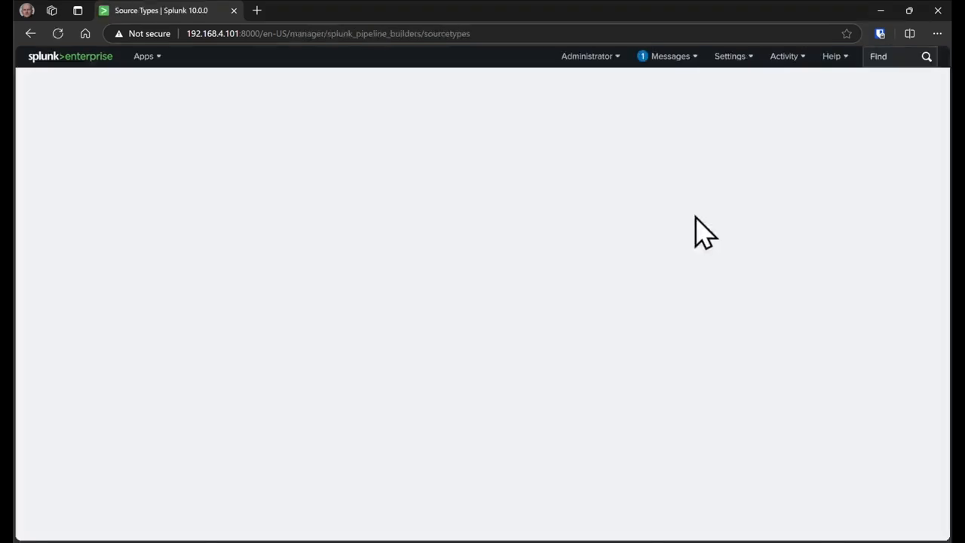
{"action": "scroll", "coordinate": [323, 345], "scroll_direction": "down", "scroll_amount": 3}
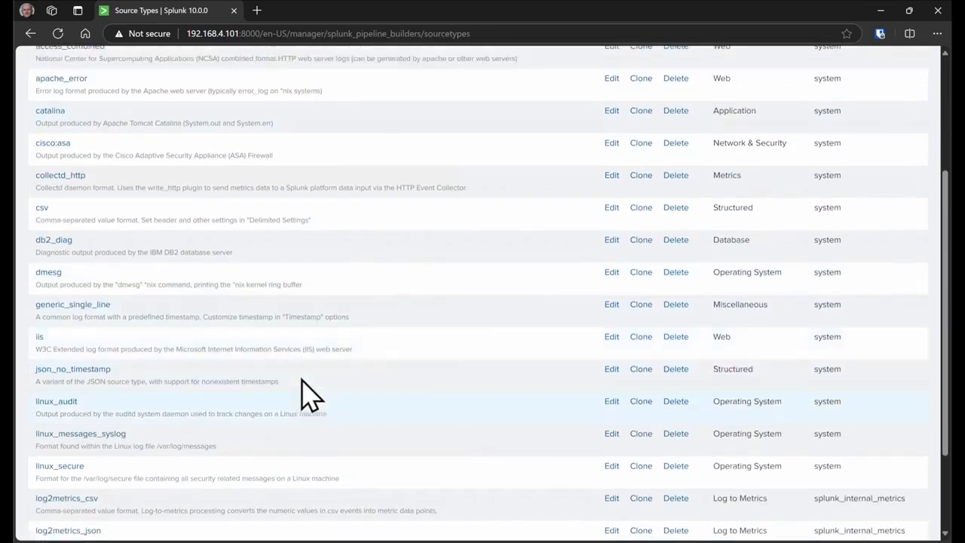
{"action": "scroll", "coordinate": [276, 216], "scroll_direction": "up", "scroll_amount": 3}
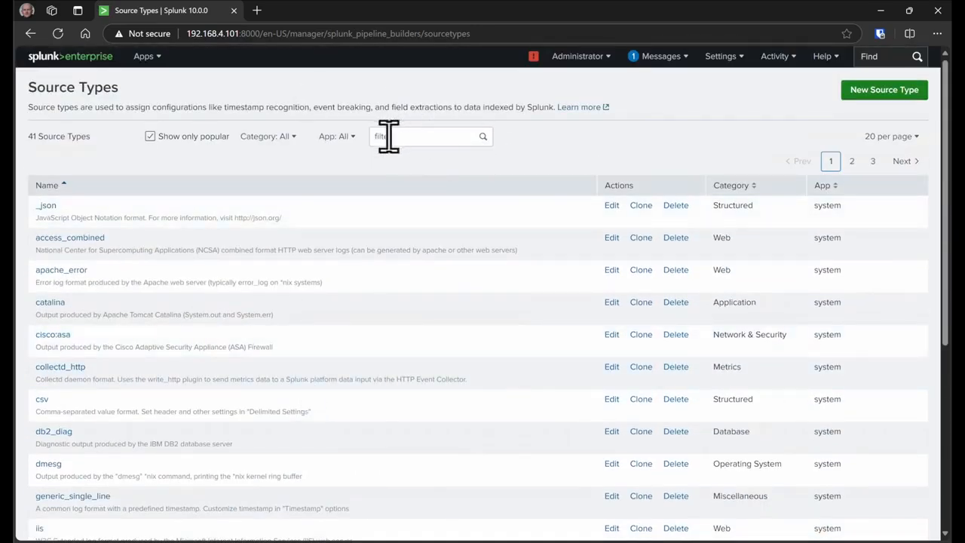
{"action": "key", "text": "alt+Left"}
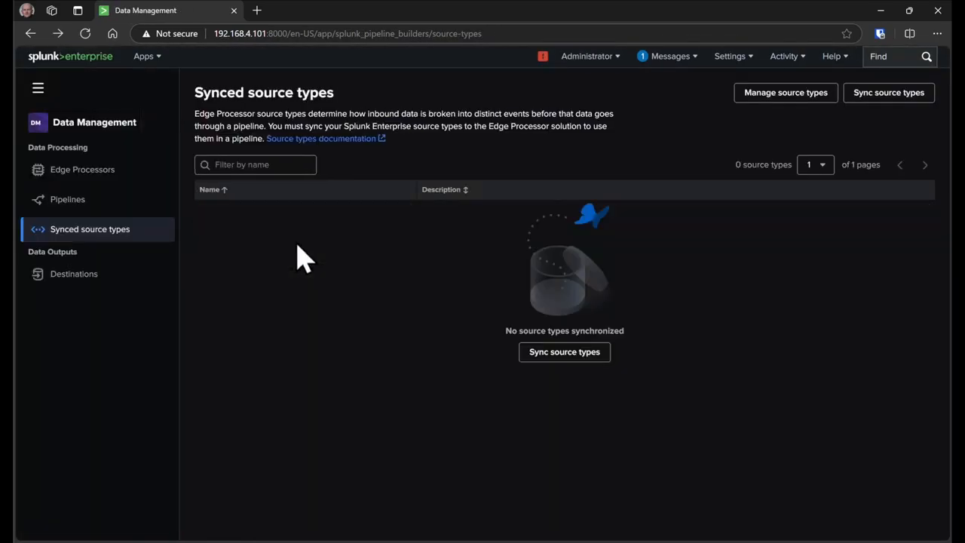
{"action": "left_click", "coordinate": [566, 352]}
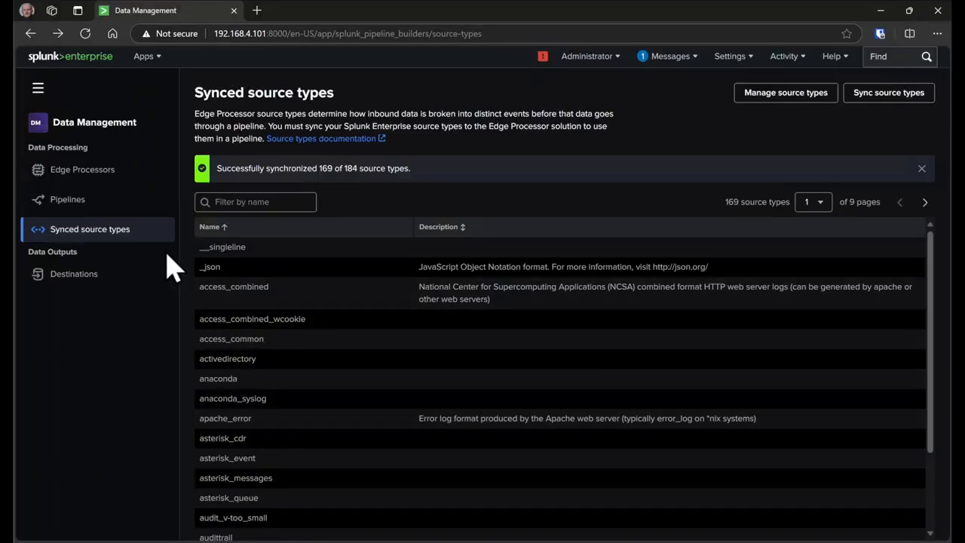
{"action": "left_click", "coordinate": [86, 170]}
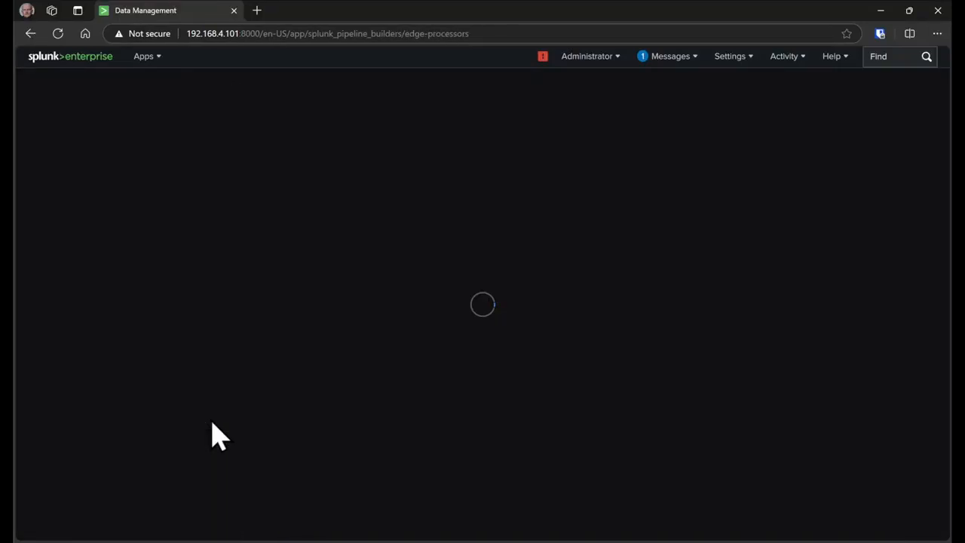
Start a new Edge Processor, name it, and route unprocessed data to default_telemetry_indexer.
{"action": "left_click", "coordinate": [561, 404]}
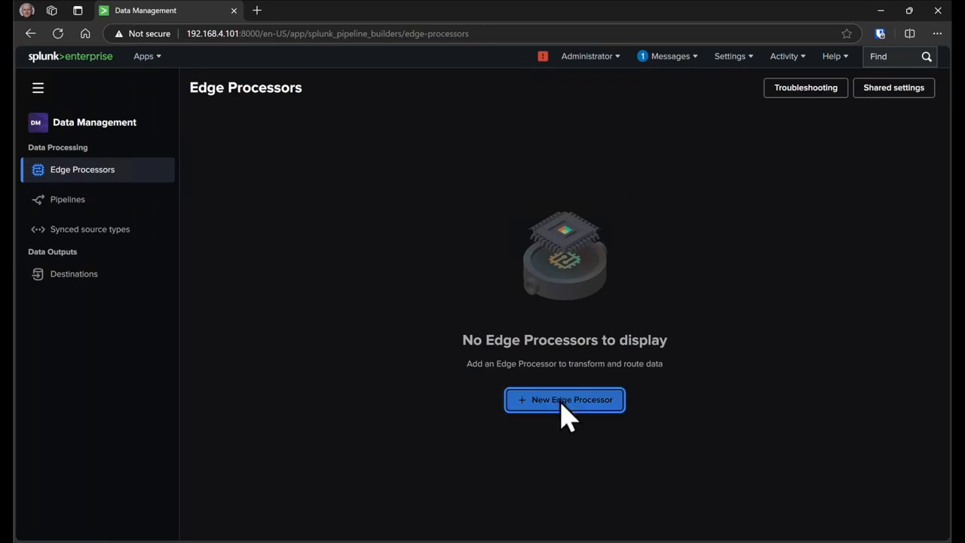
{"action": "left_click", "coordinate": [689, 162]}
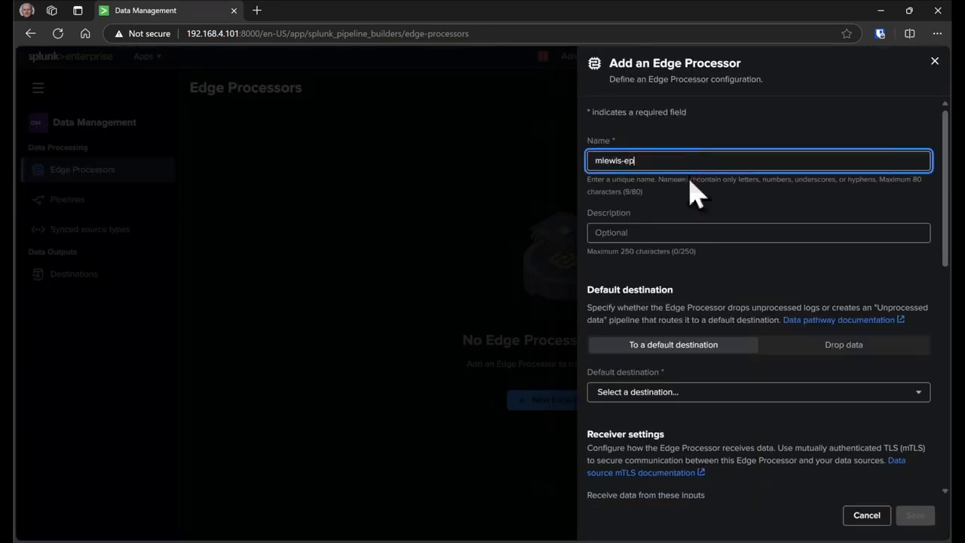
{"action": "left_click", "coordinate": [788, 347]}
{"action": "left_click", "coordinate": [743, 347]}
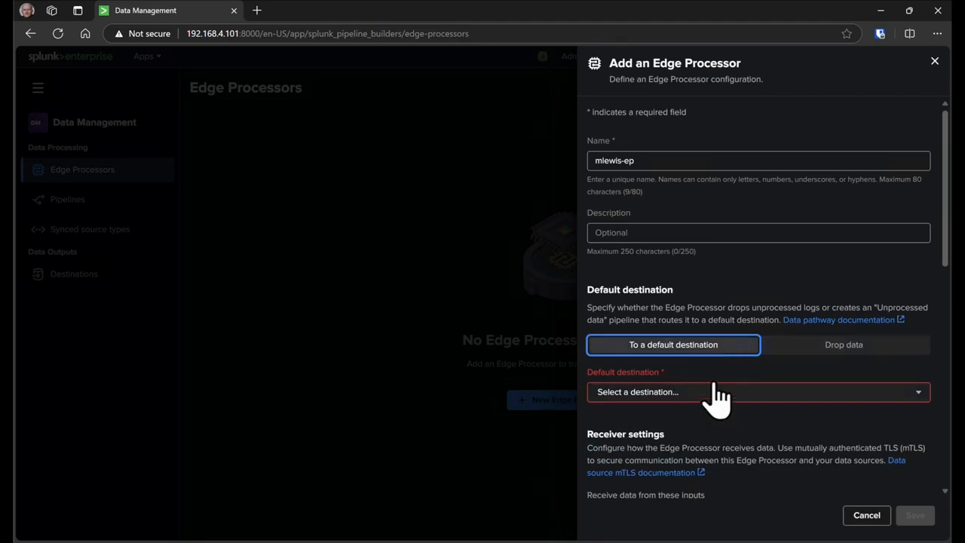
{"action": "left_click", "coordinate": [707, 392]}
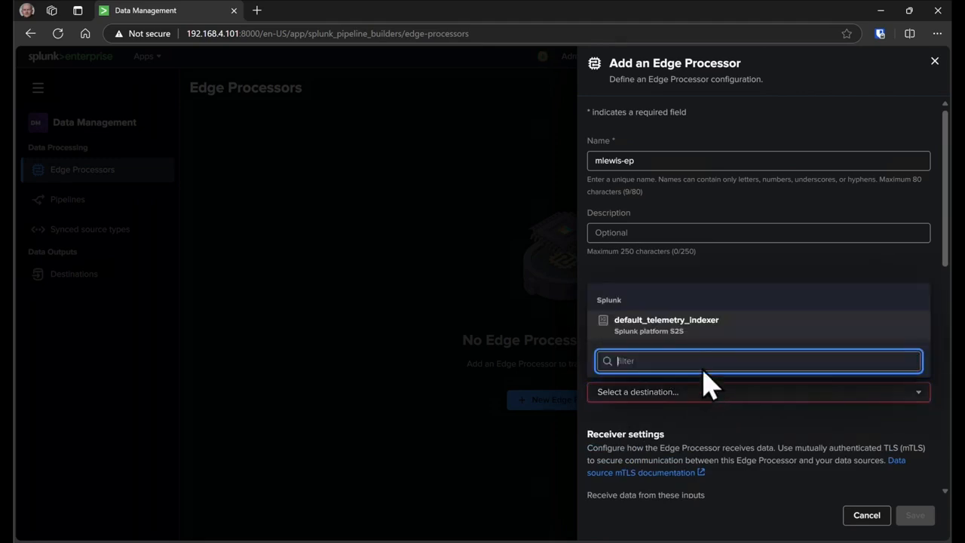
{"action": "left_click", "coordinate": [658, 322]}
Set the forwarder, HTTP Event Collector and Syslog receivers to no secure connection, then save.
{"action": "scroll", "coordinate": [704, 404], "scroll_direction": "down", "scroll_amount": 5}
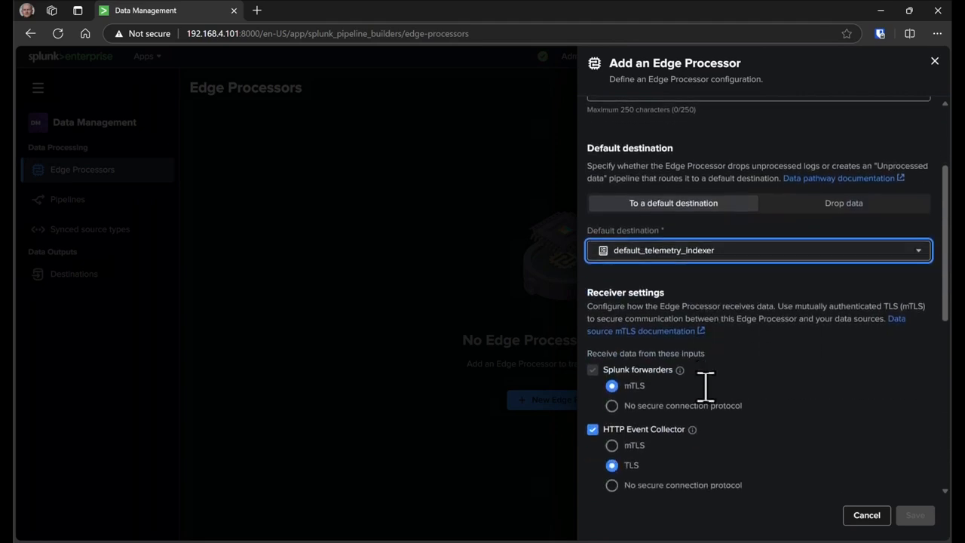
{"action": "left_click", "coordinate": [620, 291]}
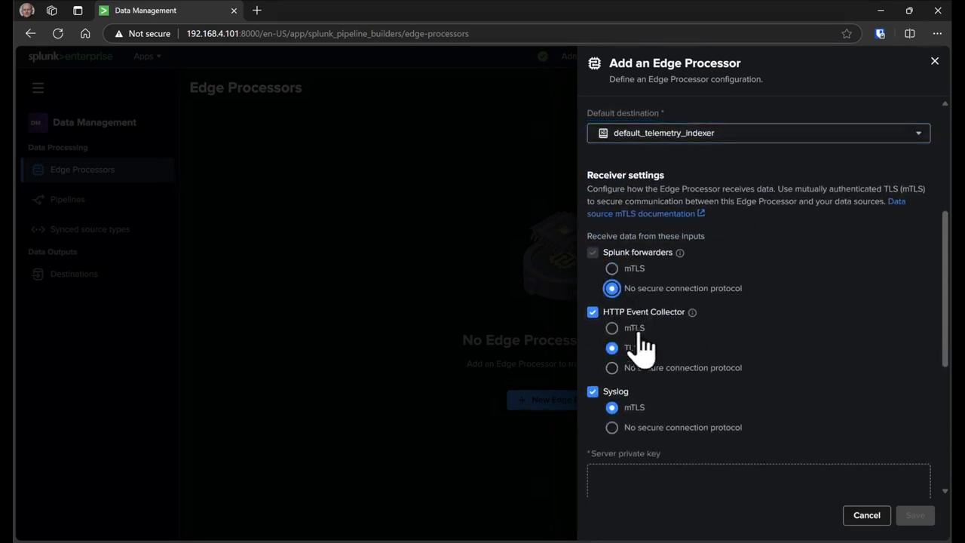
{"action": "left_click", "coordinate": [628, 369]}
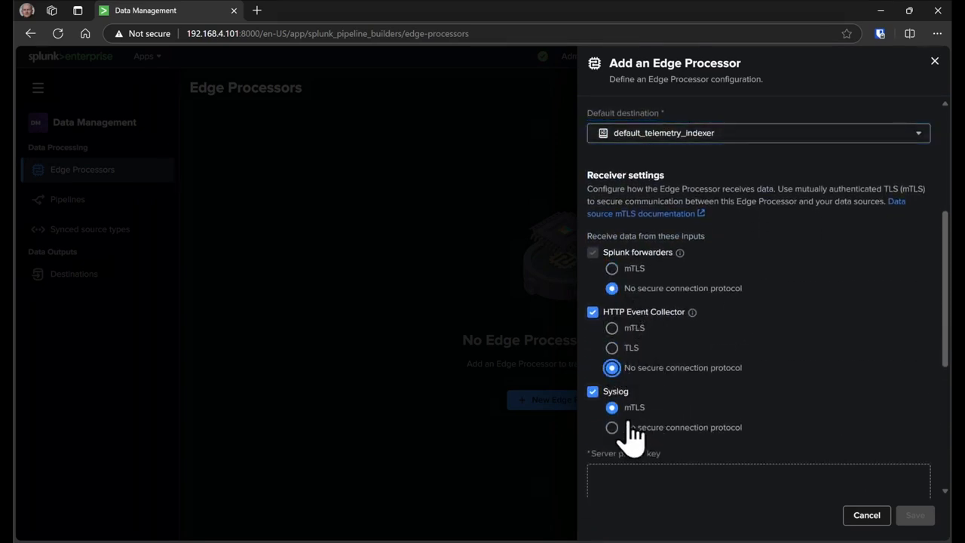
{"action": "left_click", "coordinate": [613, 428]}
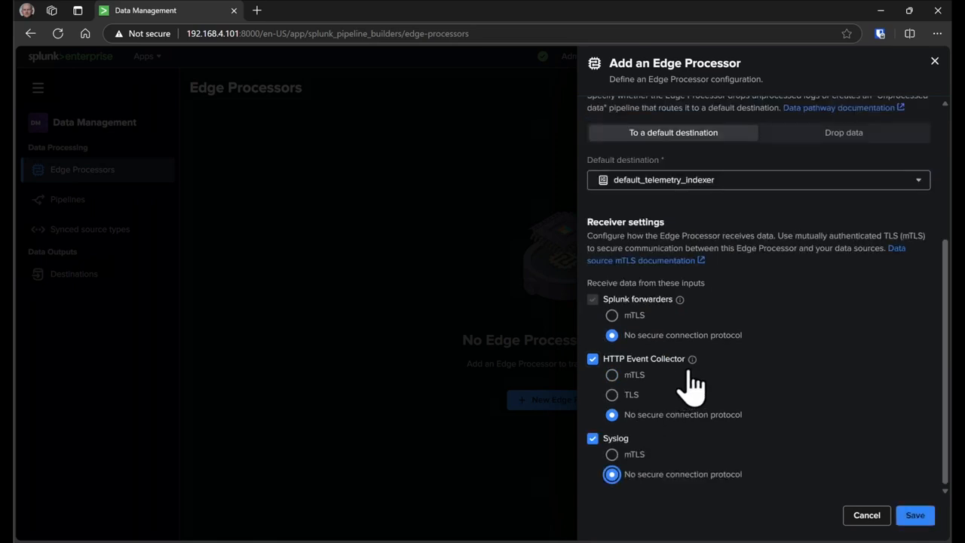
{"action": "left_click", "coordinate": [912, 515]}
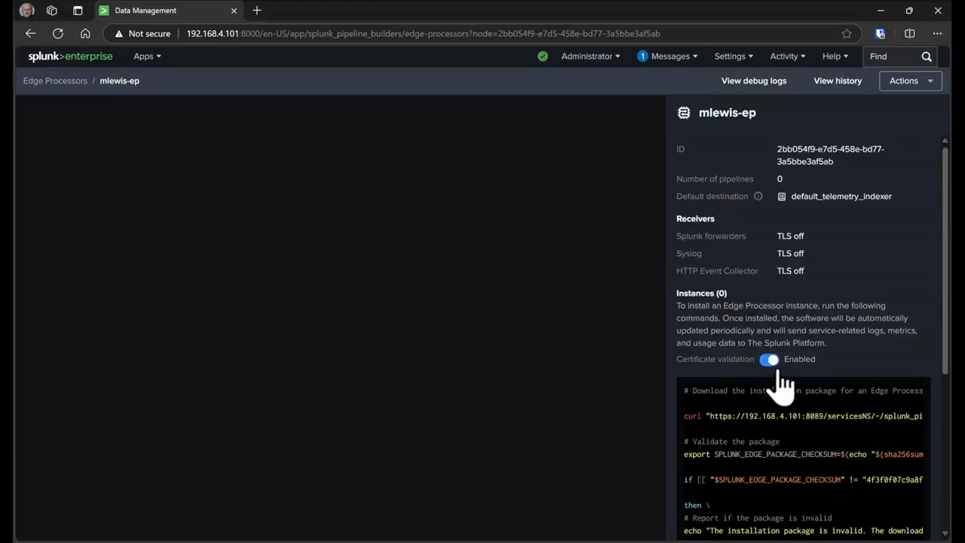
Disable certificate validation for the mlewis-ep install commands and copy them to the clipboard.
{"action": "left_click", "coordinate": [772, 360]}
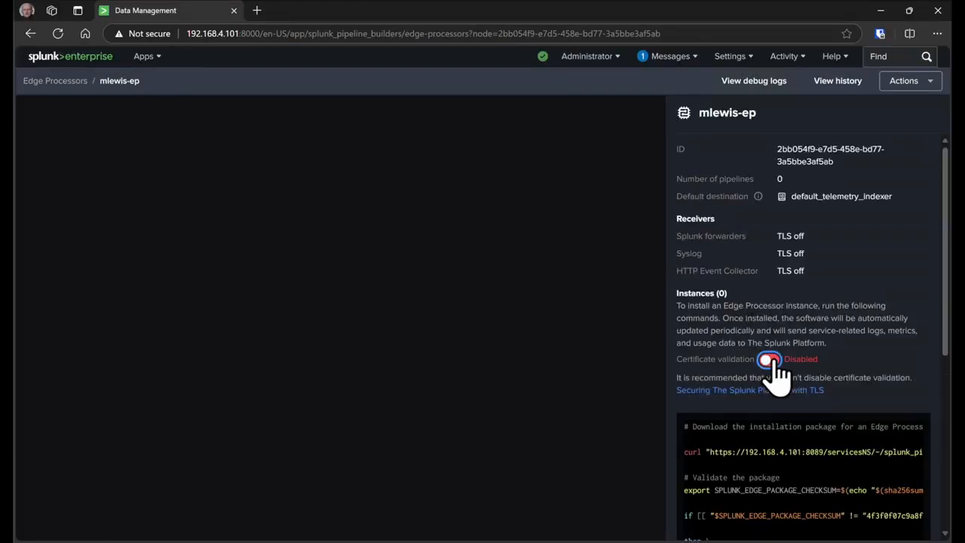
{"action": "scroll", "coordinate": [776, 368], "scroll_direction": "down", "scroll_amount": 4}
{"action": "scroll", "coordinate": [758, 259], "scroll_direction": "up", "scroll_amount": 3}
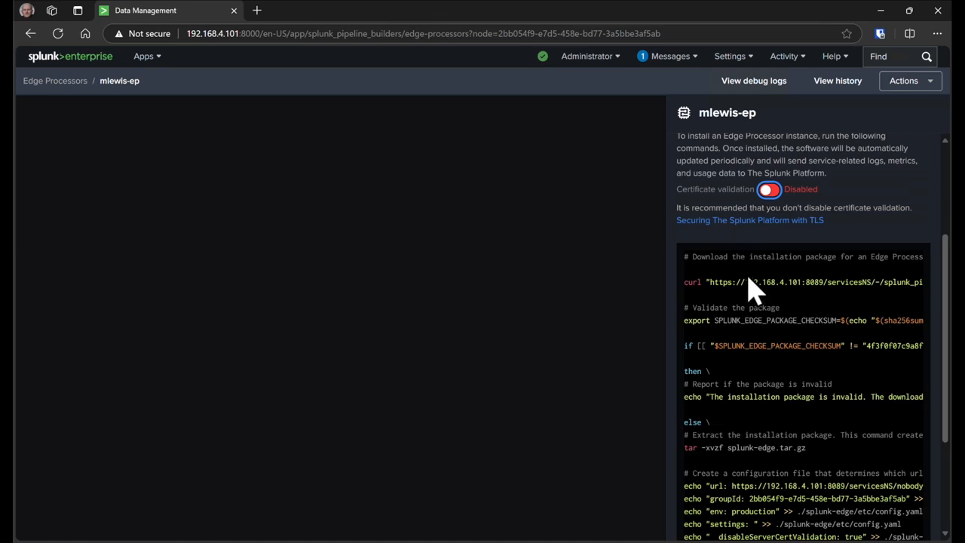
{"action": "scroll", "coordinate": [754, 302], "scroll_direction": "down", "scroll_amount": 3}
{"action": "left_click", "coordinate": [750, 516]}
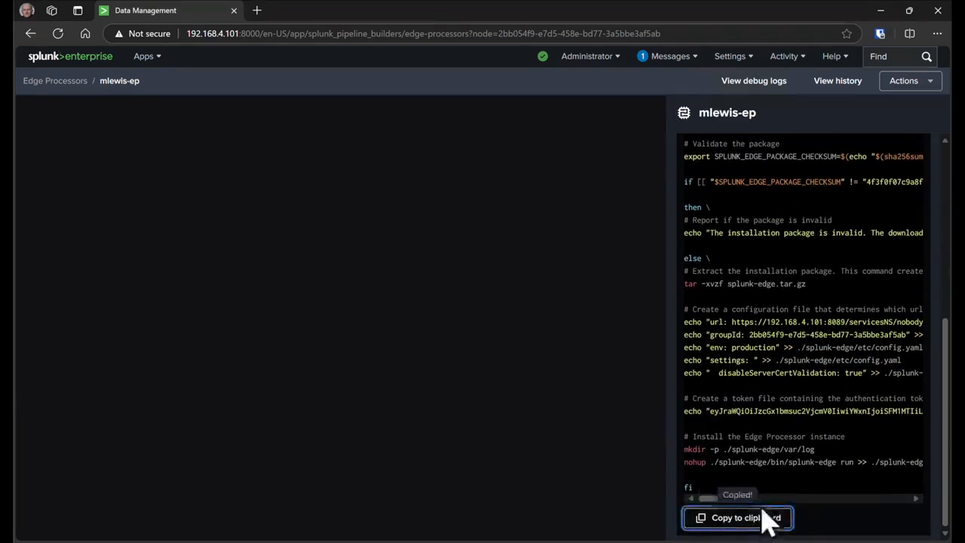
In a split terminal pane, ssh to the Linux host 192.168.4.102 and change to /opt.
{"action": "left_click", "coordinate": [269, 540]}
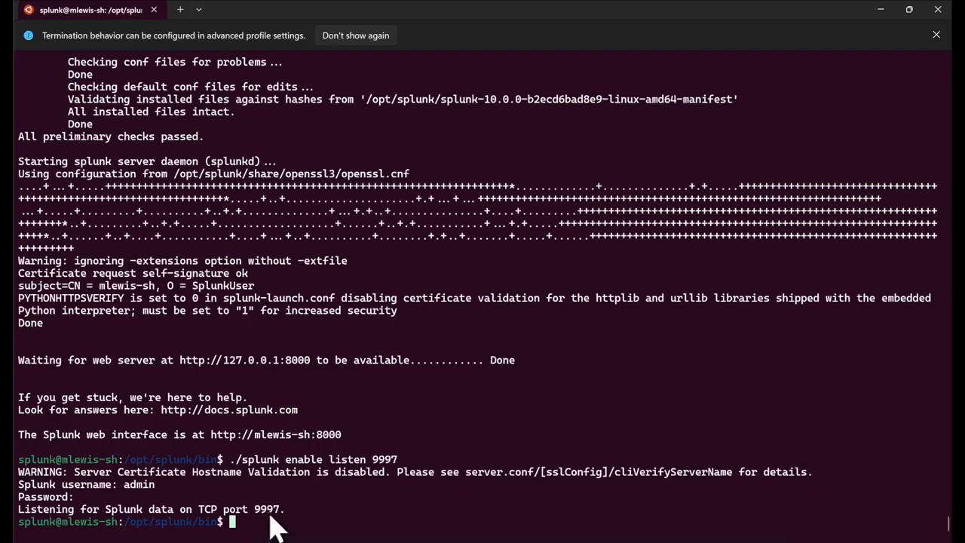
{"action": "key", "text": "alt+shift+d"}
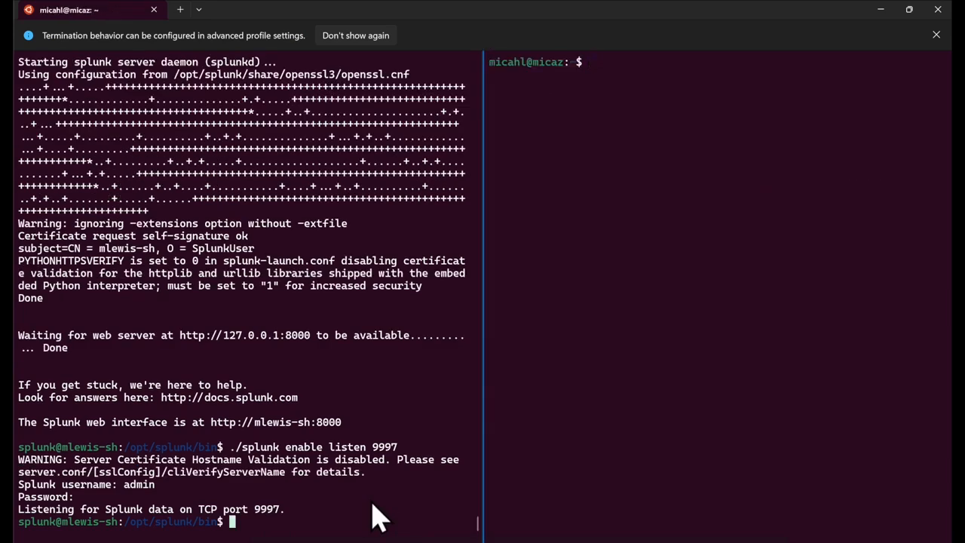
{"action": "type", "text": "ssh mlewis@192.168.4.102"}
{"action": "key", "text": "Return"}
{"action": "type", "text": "cd /opt"}
{"action": "key", "text": "Return"}
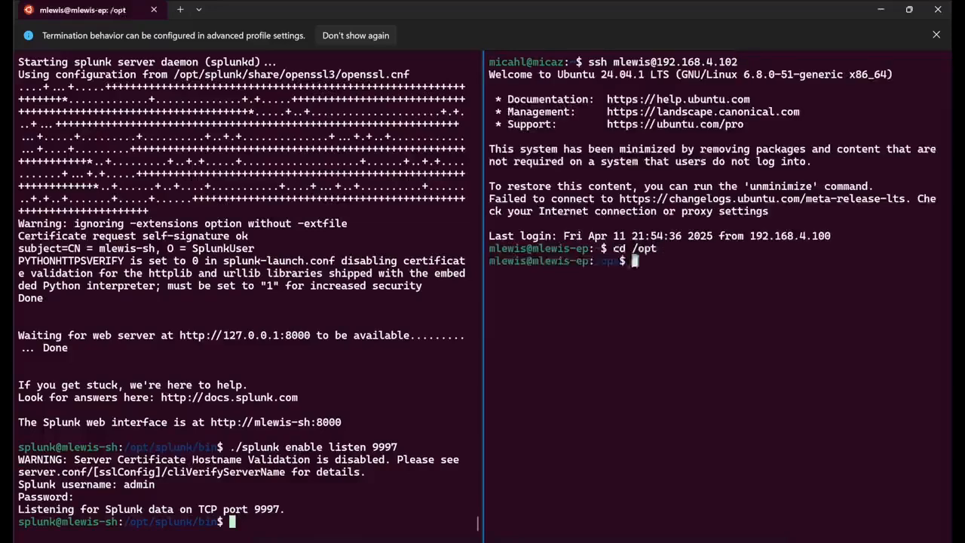
{"action": "type", "text": "ll"}
{"action": "key", "text": "Return"}
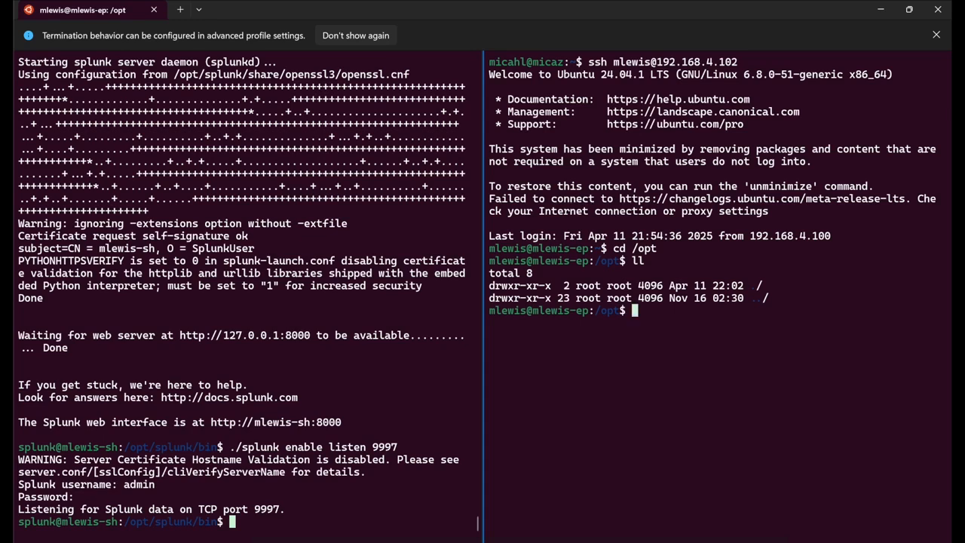
Create /opt/install-ep.sh with sudo vi, paste the install script into it, and save.
{"action": "type", "text": "sudo vi install-ep.sh"}
{"action": "key", "text": "Return"}
{"action": "key", "text": "Return"}
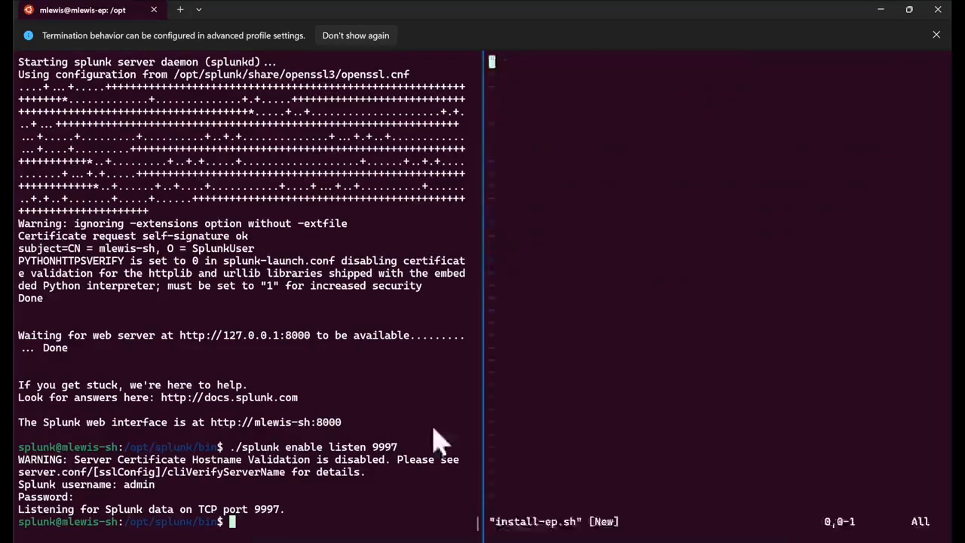
{"action": "key", "text": "i"}
{"action": "right_click", "coordinate": [561, 364]}
{"action": "key", "text": "Escape"}
{"action": "type", "text": ":wq"}
{"action": "key", "text": "Escape"}
{"action": "key", "text": "g"}
{"action": "key", "text": "g"}
{"action": "type", "text": ":wq"}
Download the Edge Processor package, make install-ep.sh executable, and create the splunk-edge directory.
{"action": "key", "text": "Return"}
{"action": "type", "text": "sudo"}
{"action": "right_click", "coordinate": [693, 398]}
{"action": "key", "text": "Return"}
{"action": "type", "text": "ll"}
{"action": "key", "text": "Return"}
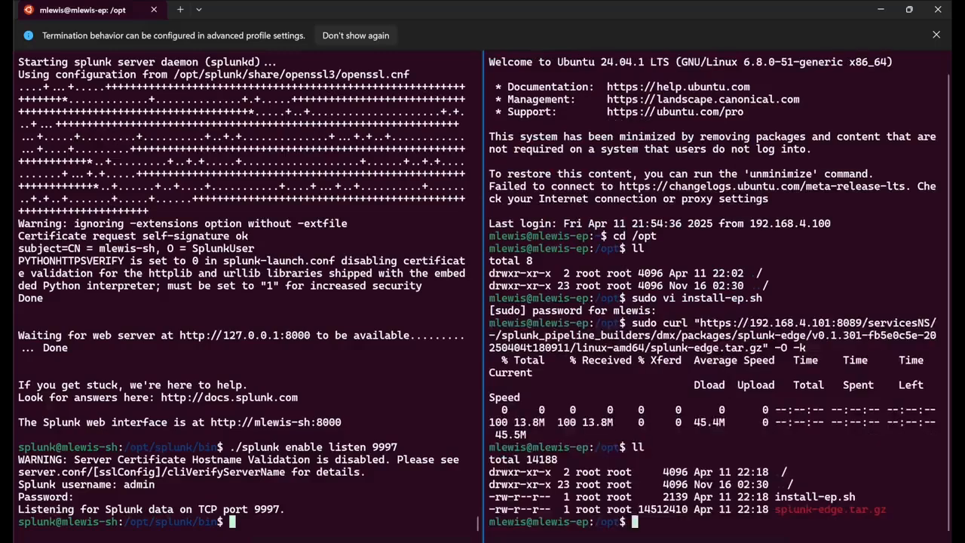
{"action": "type", "text": "sudo chmod +x install-ep.sh"}
{"action": "type", "text": "wn mlewis: splunk-edge"}
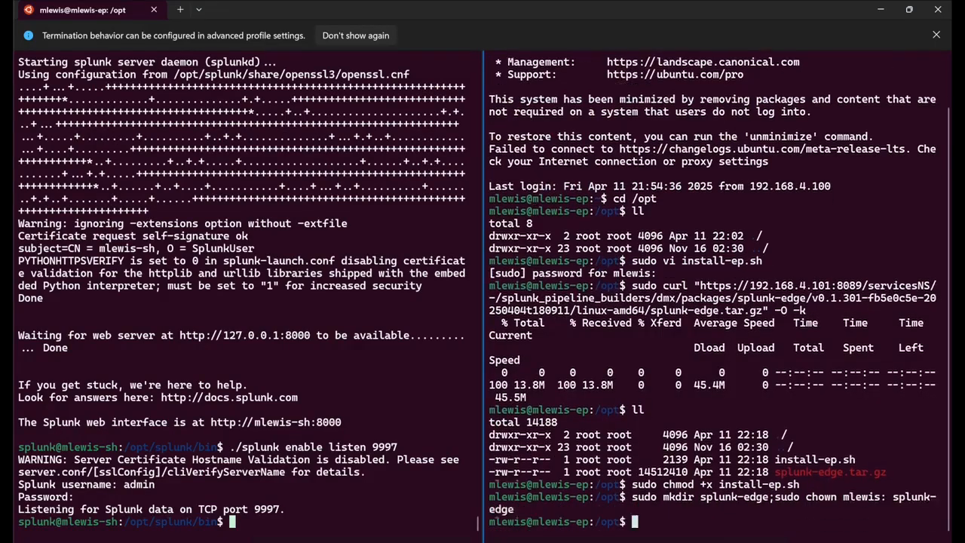
{"action": "key", "text": "Return"}
Give your user ownership of install-ep.sh, then run ./install-ep.sh to extract splunk-edge.
{"action": "type", "text": "ll"}
{"action": "key", "text": "Return"}
{"action": "type", "text": "sudo chown mlewis: install-ep.sh"}
{"action": "key", "text": "Return"}
{"action": "type", "text": "./inst"}
{"action": "key", "text": "Tab"}
{"action": "key", "text": "Return"}
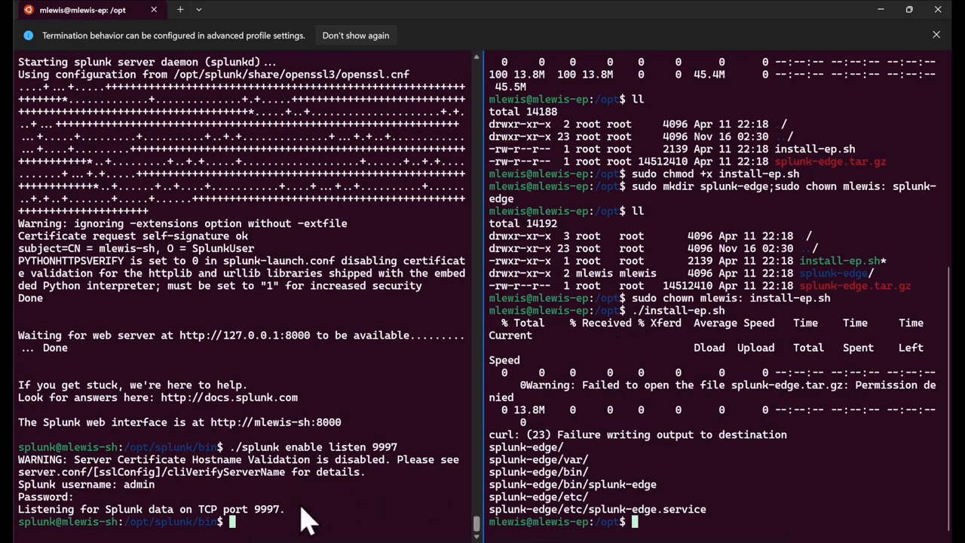
{"action": "mouse_move", "coordinate": [219, 535]}
{"action": "left_click", "coordinate": [242, 517]}
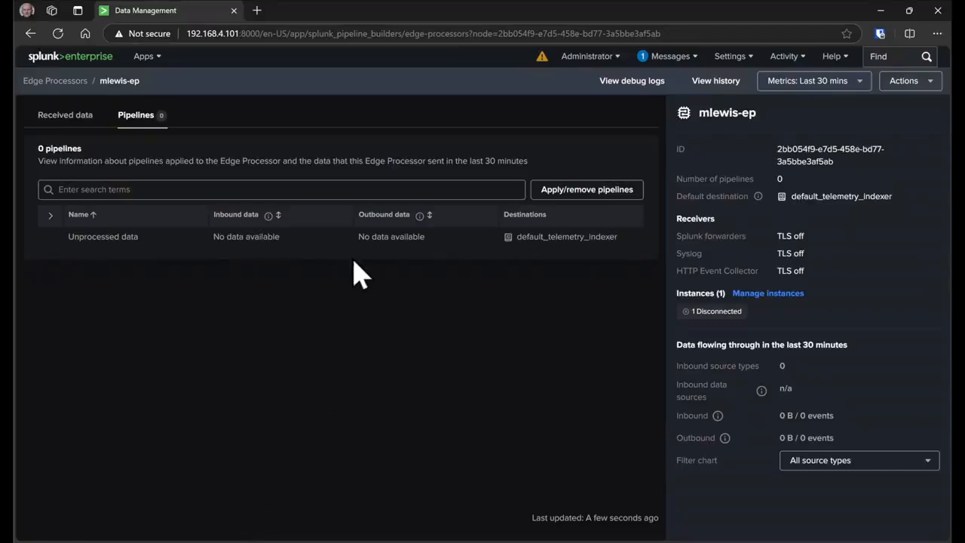
Start a new pipeline from the Windows event logs XML-to-JSON template, accepting the default setup steps.
{"action": "left_click", "coordinate": [51, 81]}
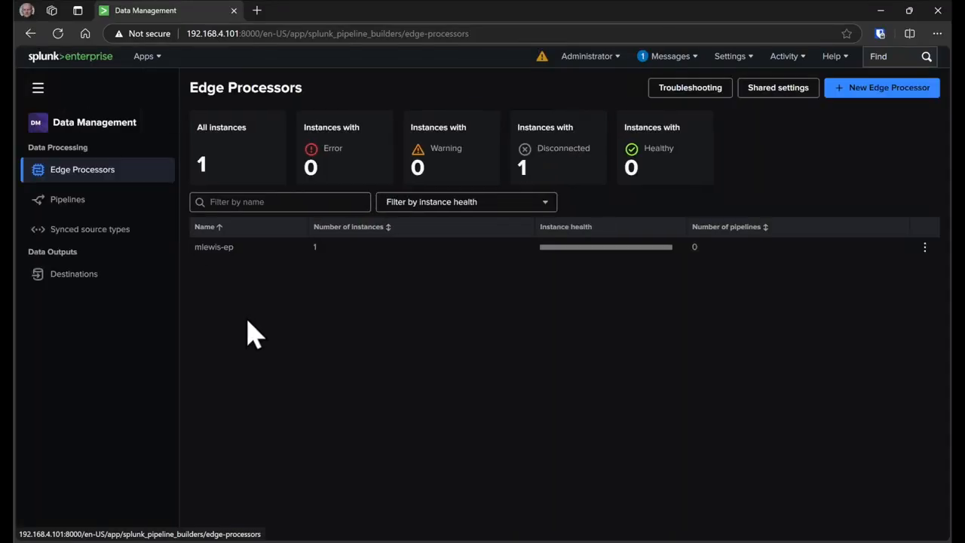
{"action": "left_click", "coordinate": [82, 202]}
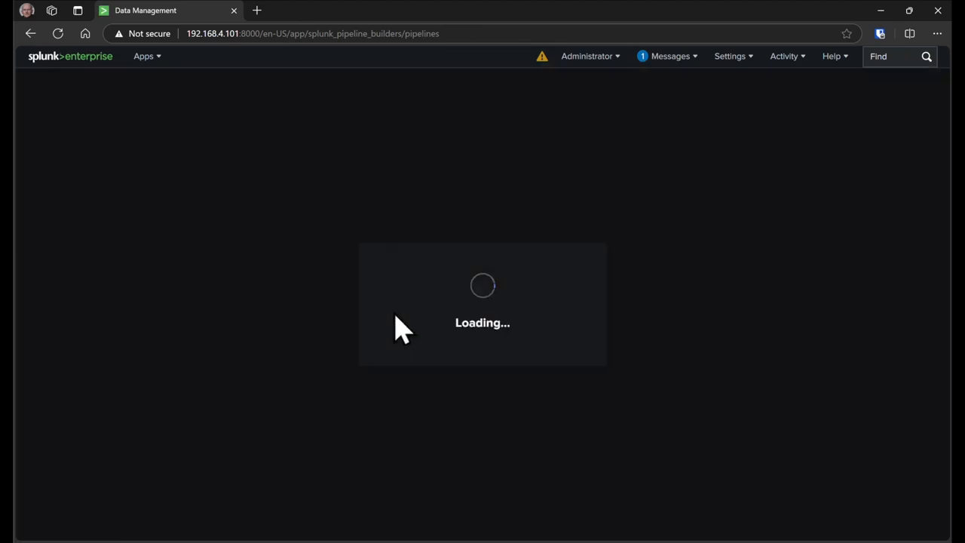
{"action": "left_click", "coordinate": [882, 92]}
{"action": "left_click", "coordinate": [834, 167]}
{"action": "type", "text": "window"}
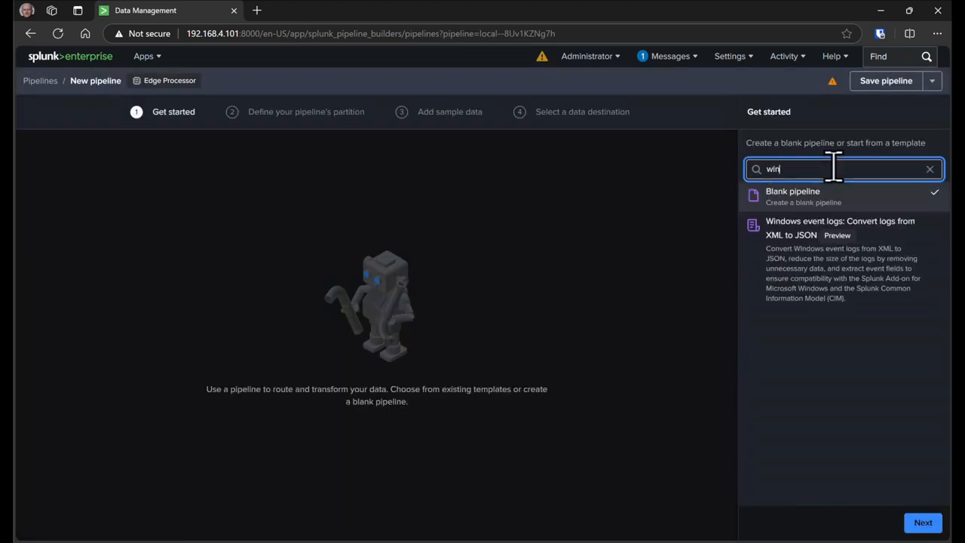
{"action": "left_click", "coordinate": [902, 239]}
{"action": "left_click", "coordinate": [922, 523]}
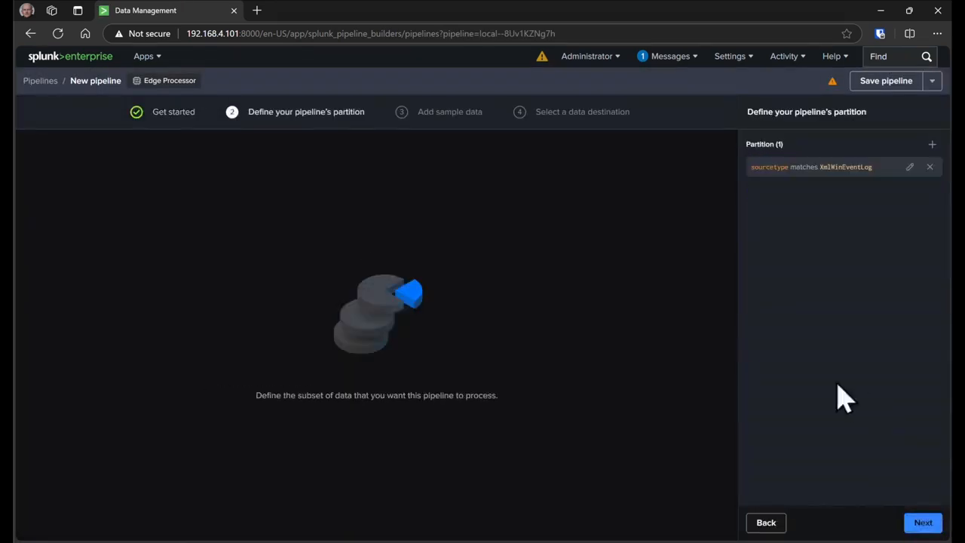
{"action": "left_click", "coordinate": [923, 522]}
{"action": "left_click", "coordinate": [923, 523]}
{"action": "left_click", "coordinate": [923, 522]}
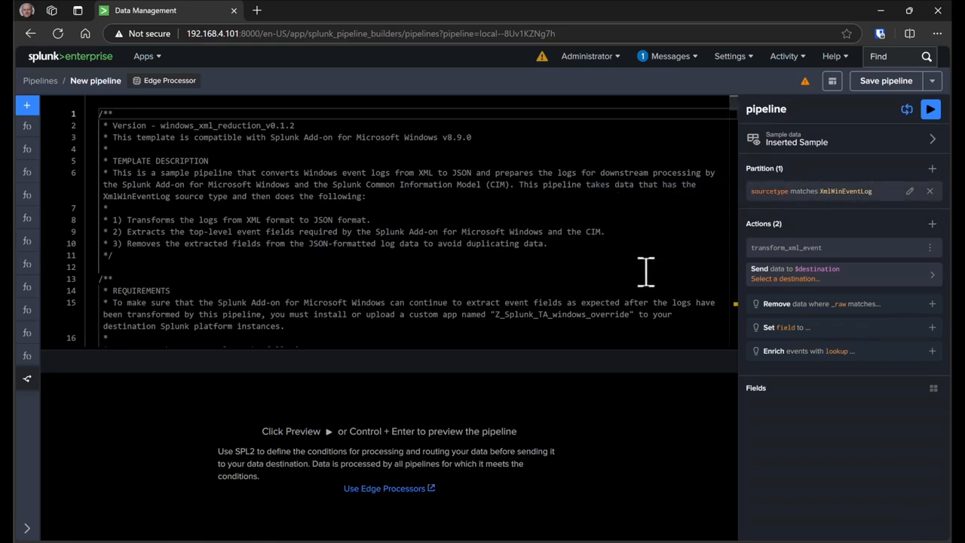
Save the pipeline as winxml_json and set its destination to default_telemetry_indexer.
{"action": "left_click", "coordinate": [888, 83]}
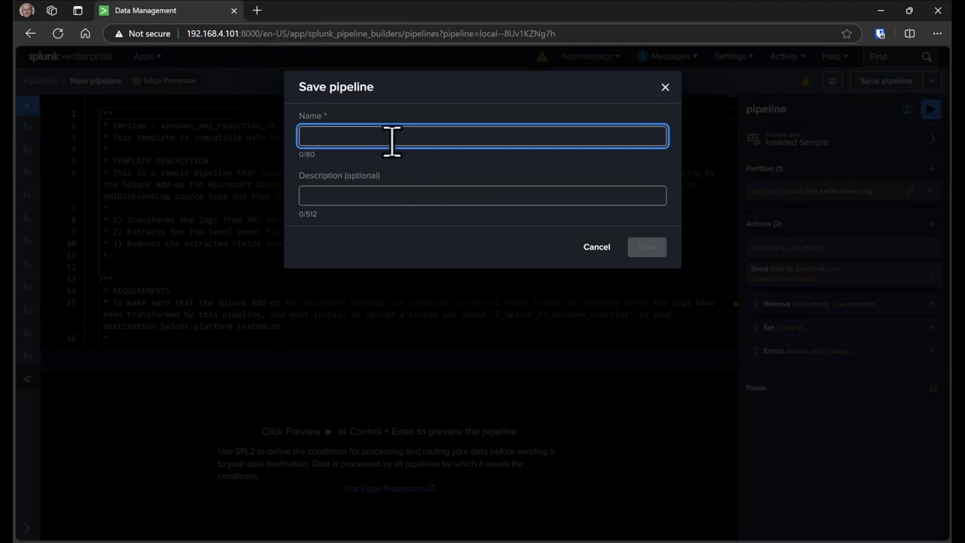
{"action": "type", "text": "winxml_json"}
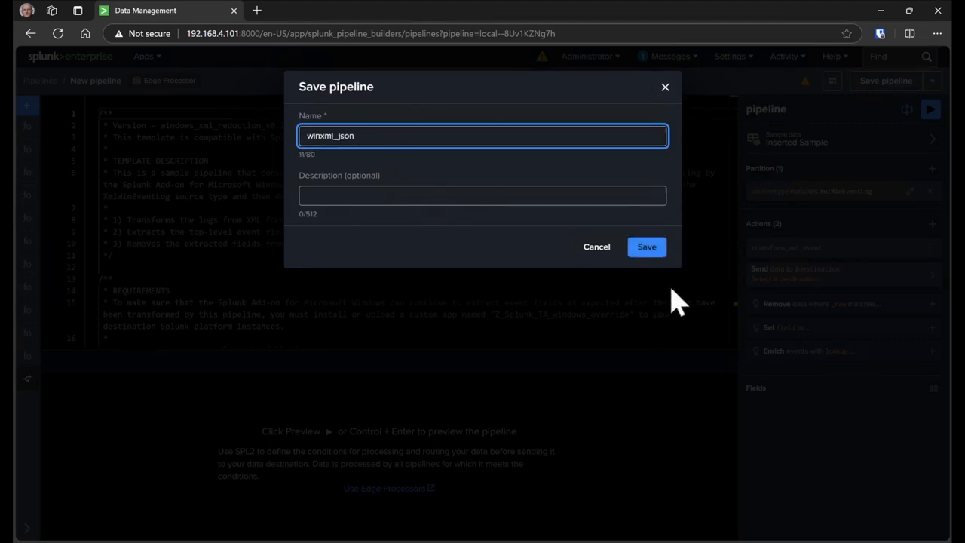
{"action": "left_click", "coordinate": [644, 249]}
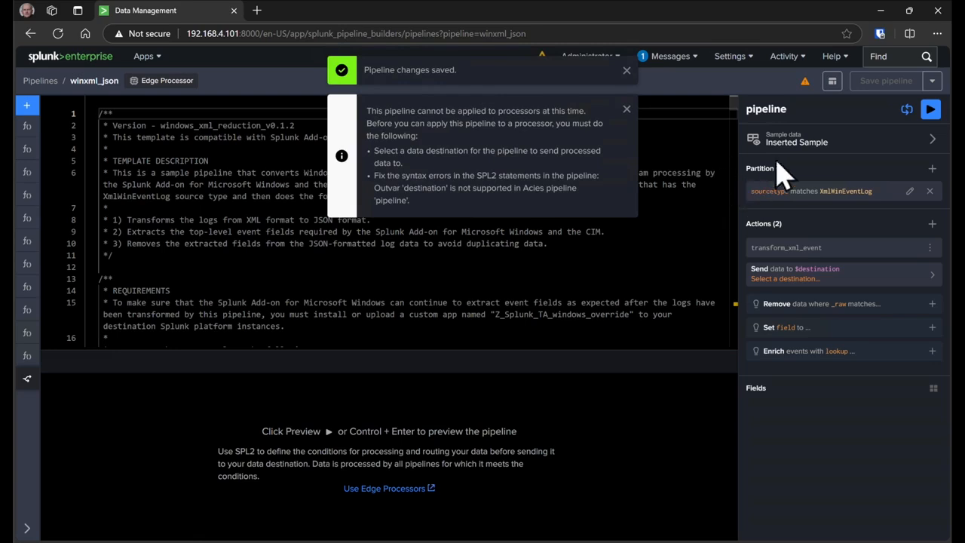
{"action": "left_click", "coordinate": [876, 275]}
{"action": "left_click", "coordinate": [829, 220]}
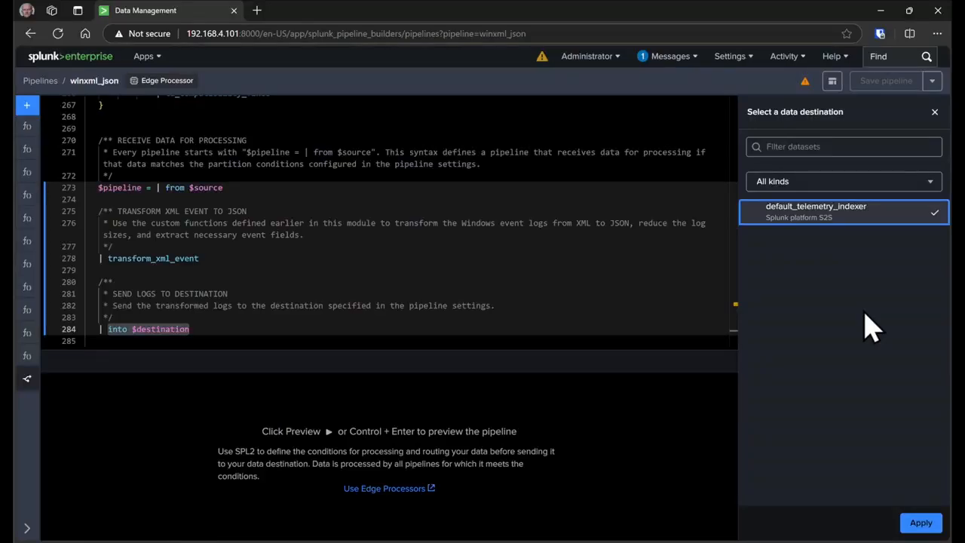
Apply the default_telemetry_indexer destination and save the winxml_json pipeline.
{"action": "left_click", "coordinate": [919, 522]}
{"action": "left_click", "coordinate": [886, 80]}
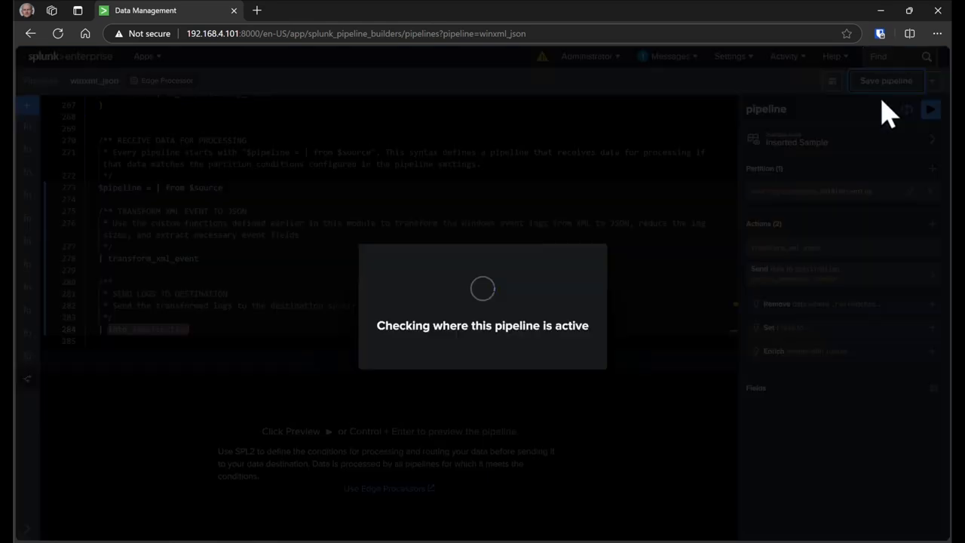
{"action": "left_click", "coordinate": [933, 81]}
{"action": "left_click", "coordinate": [884, 118]}
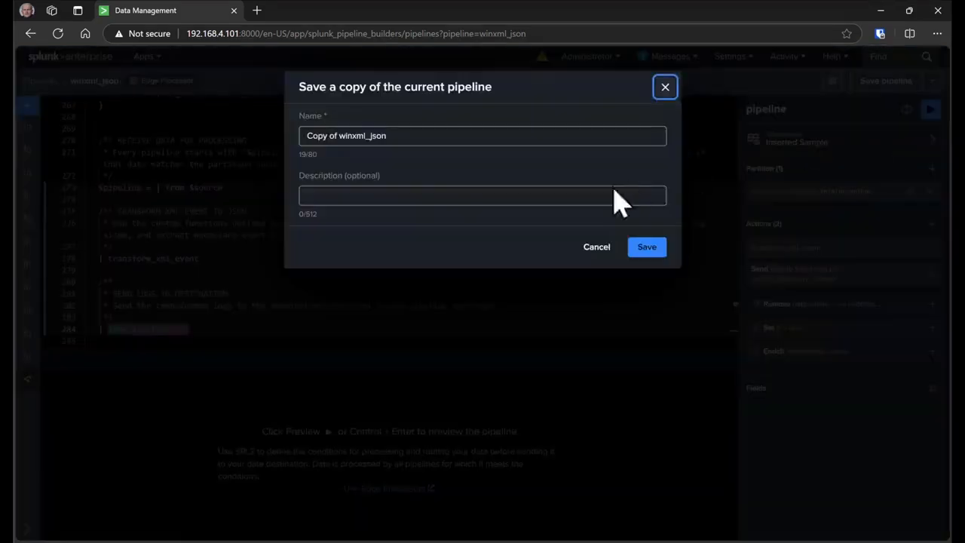
{"action": "left_click", "coordinate": [642, 247]}
Apply winxml_json to the Edge Processor and return to the Pipelines list.
{"action": "left_click", "coordinate": [586, 349]}
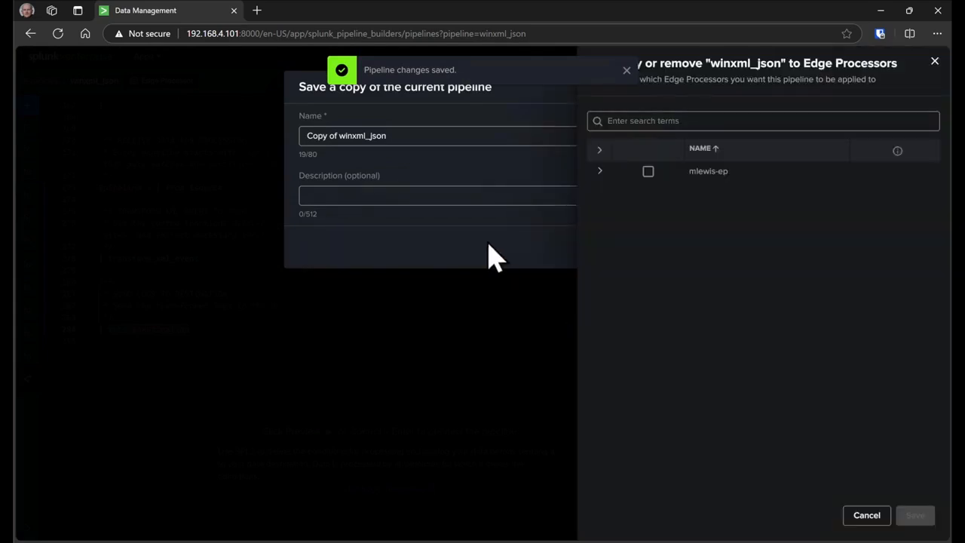
{"action": "left_click", "coordinate": [647, 172]}
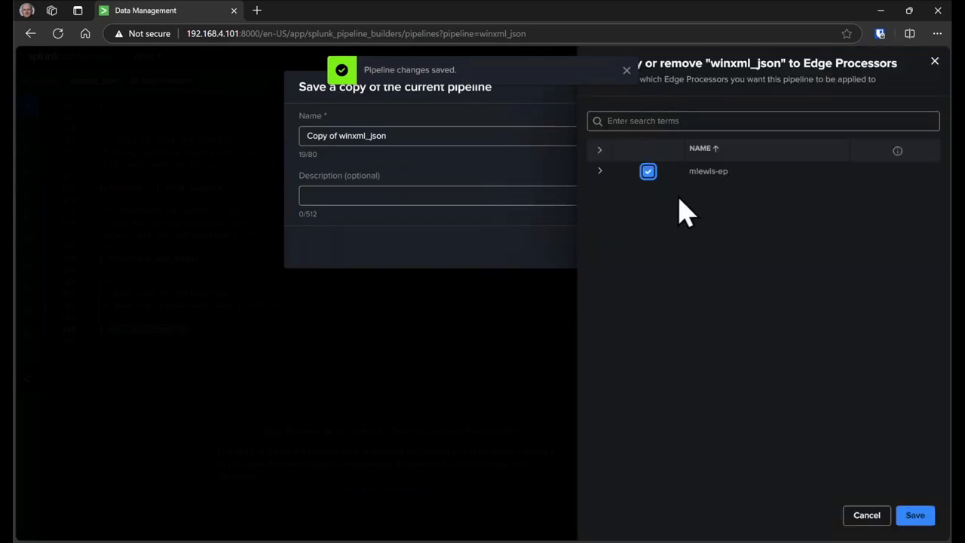
{"action": "left_click", "coordinate": [914, 516]}
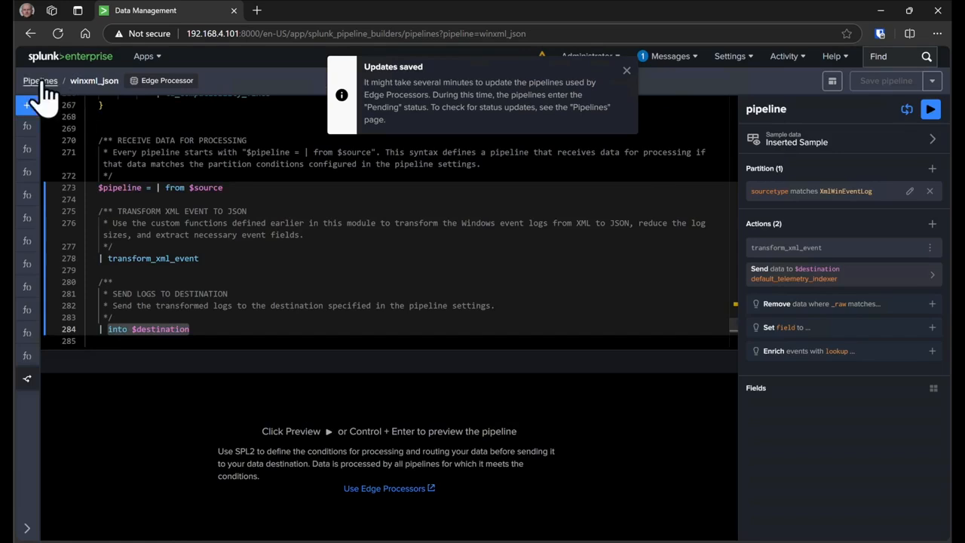
{"action": "left_click", "coordinate": [41, 81]}
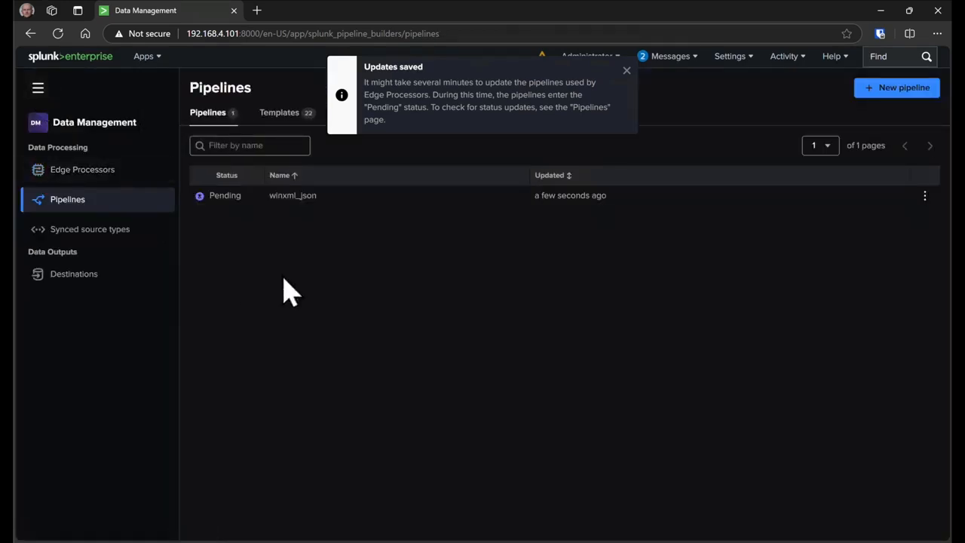
Check the Edge Processor's details twice, ending on the overview showing 1 pipeline and its instance in Error.
{"action": "left_click", "coordinate": [98, 170]}
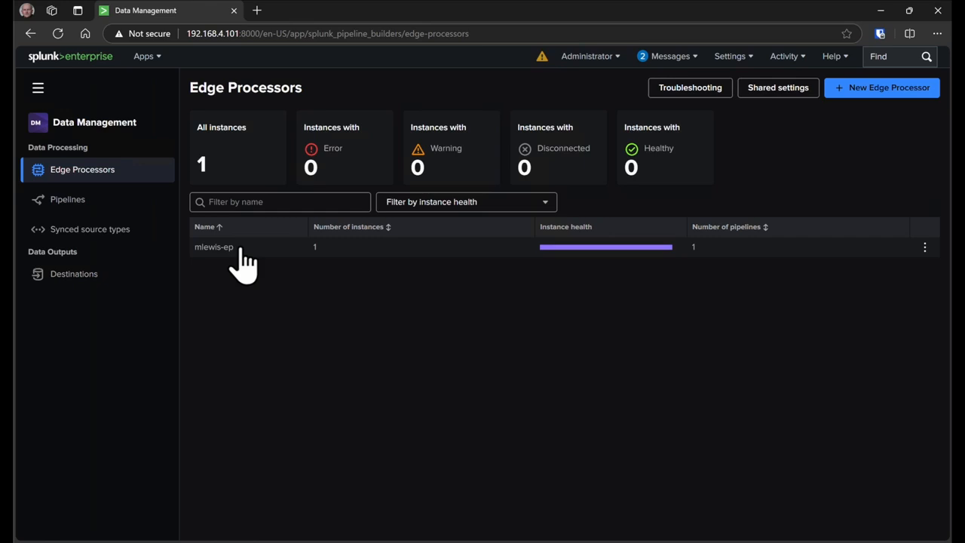
{"action": "left_click", "coordinate": [243, 251]}
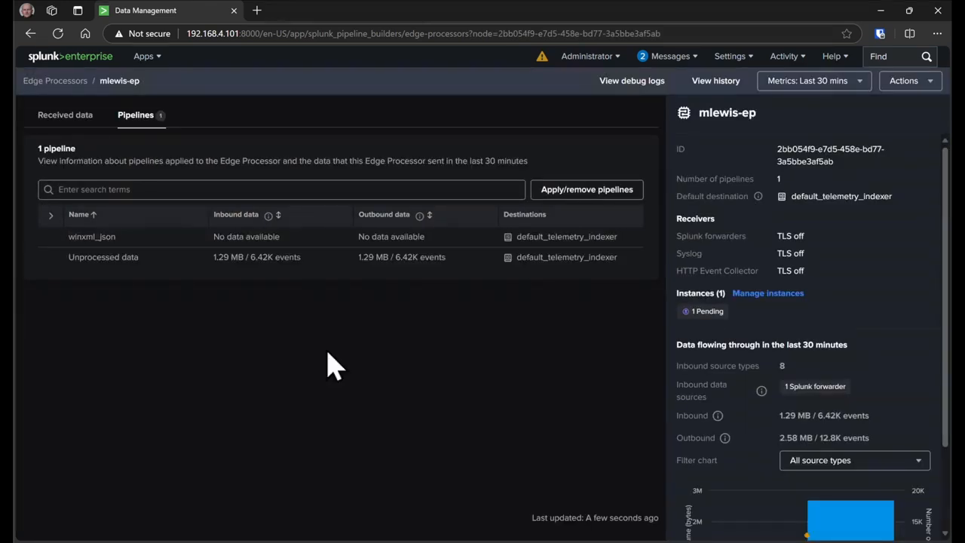
{"action": "left_click", "coordinate": [56, 80]}
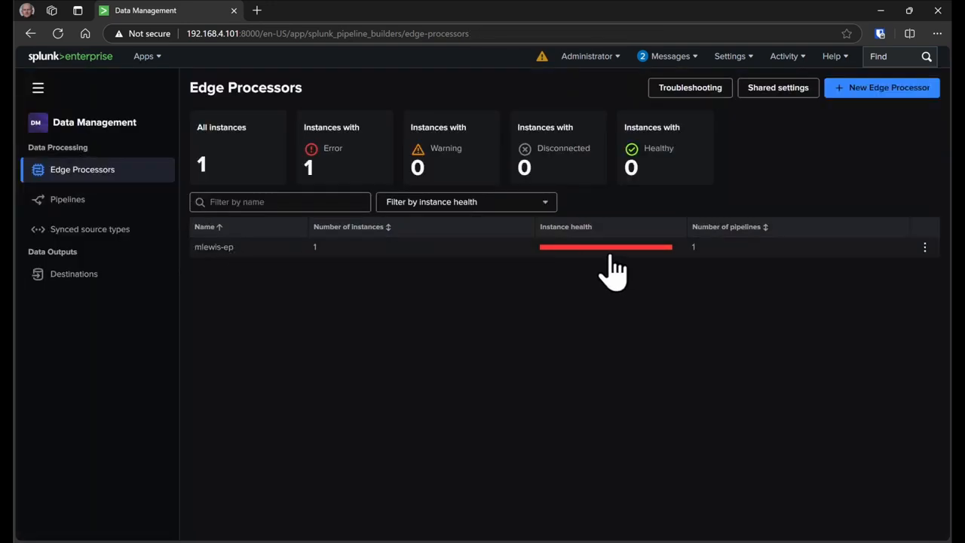
{"action": "left_click", "coordinate": [246, 251]}
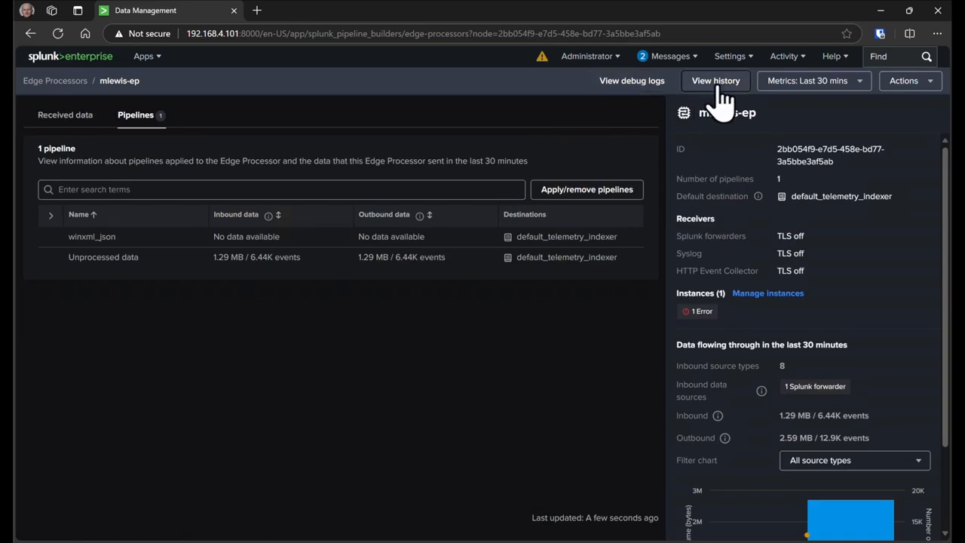
{"action": "left_click", "coordinate": [57, 81]}
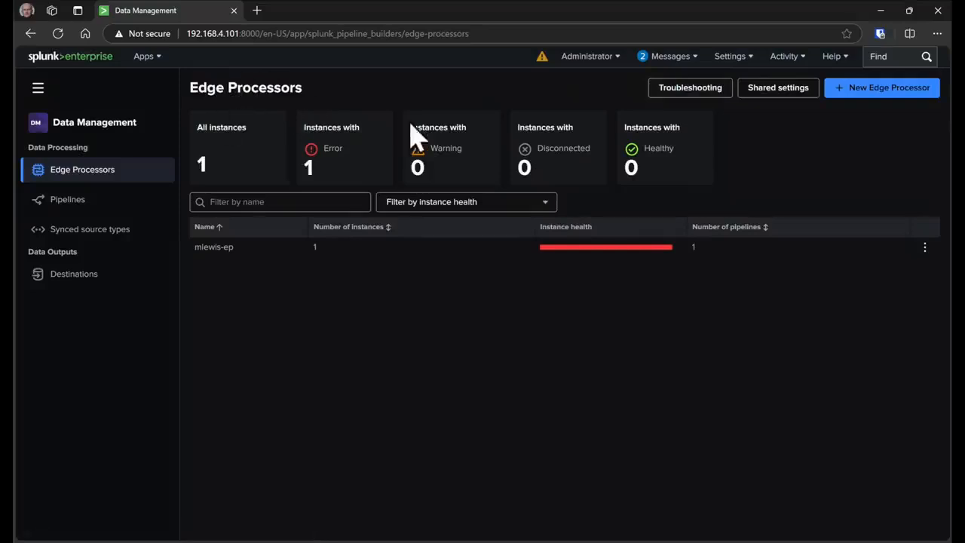
Scroll through the Edge Processor troubleshooting dashboard, then go back to the overview showing the instance Healthy.
{"action": "left_click", "coordinate": [695, 90]}
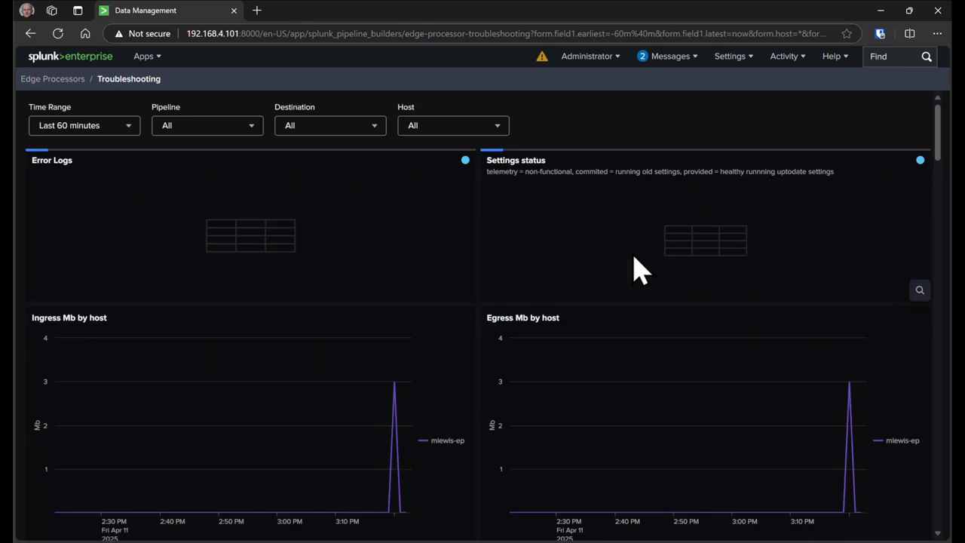
{"action": "scroll", "coordinate": [463, 300], "scroll_direction": "down", "scroll_amount": 2}
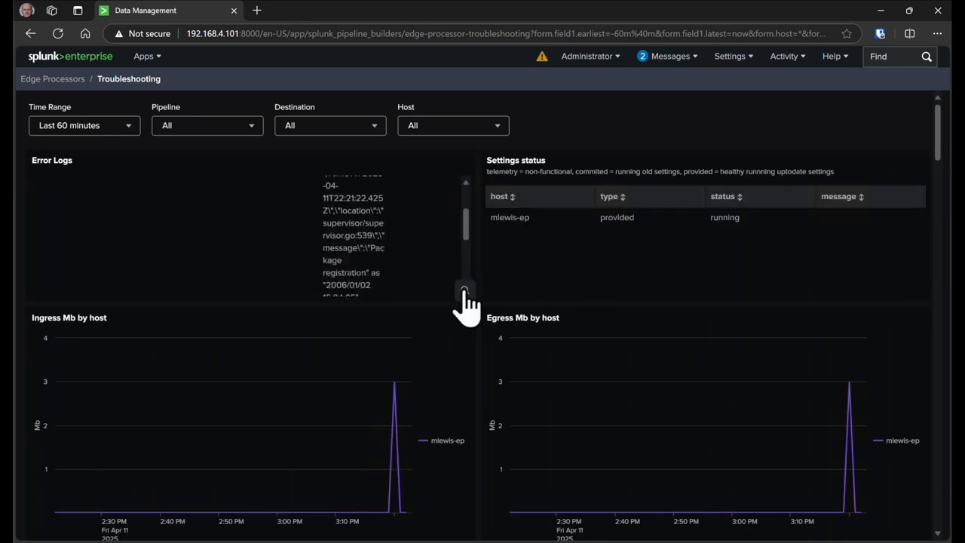
{"action": "scroll", "coordinate": [500, 340], "scroll_direction": "down", "scroll_amount": 5}
{"action": "scroll", "coordinate": [499, 340], "scroll_direction": "down", "scroll_amount": 10}
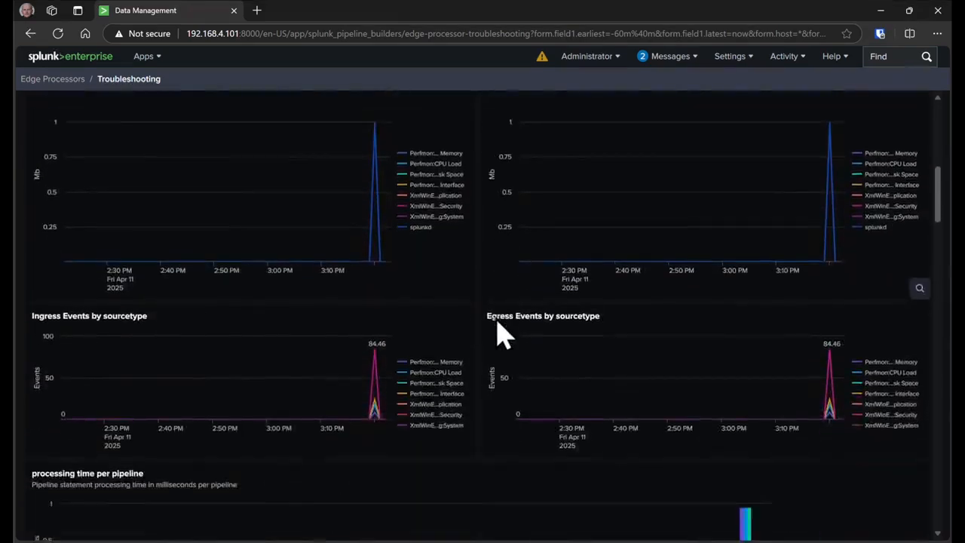
{"action": "scroll", "coordinate": [500, 332], "scroll_direction": "down", "scroll_amount": 15}
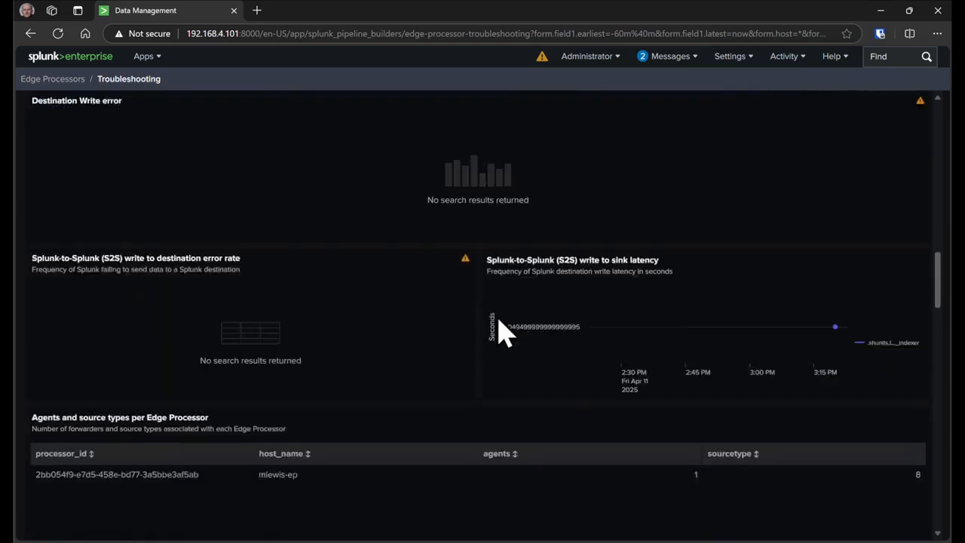
{"action": "scroll", "coordinate": [500, 332], "scroll_direction": "up", "scroll_amount": 20}
{"action": "left_click", "coordinate": [53, 80]}
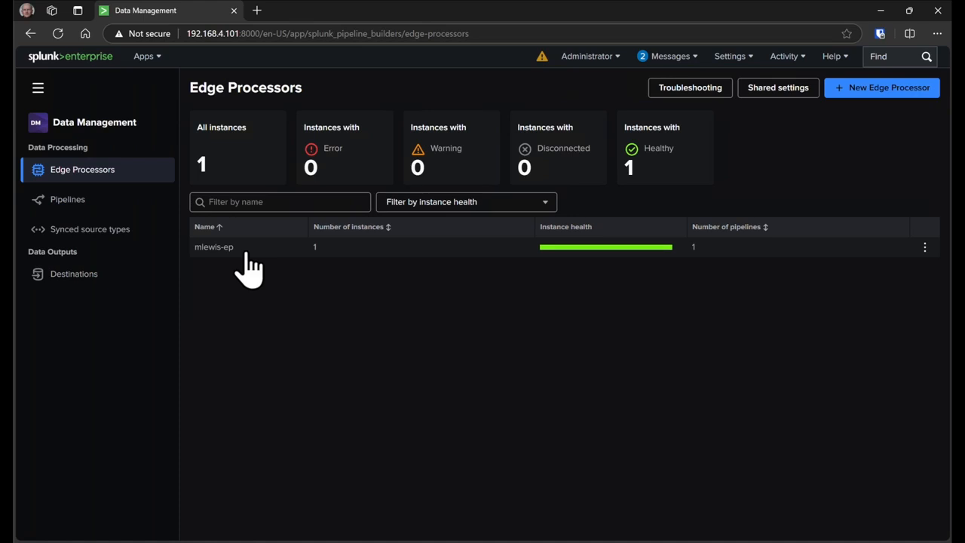
{"action": "left_click", "coordinate": [542, 58]}
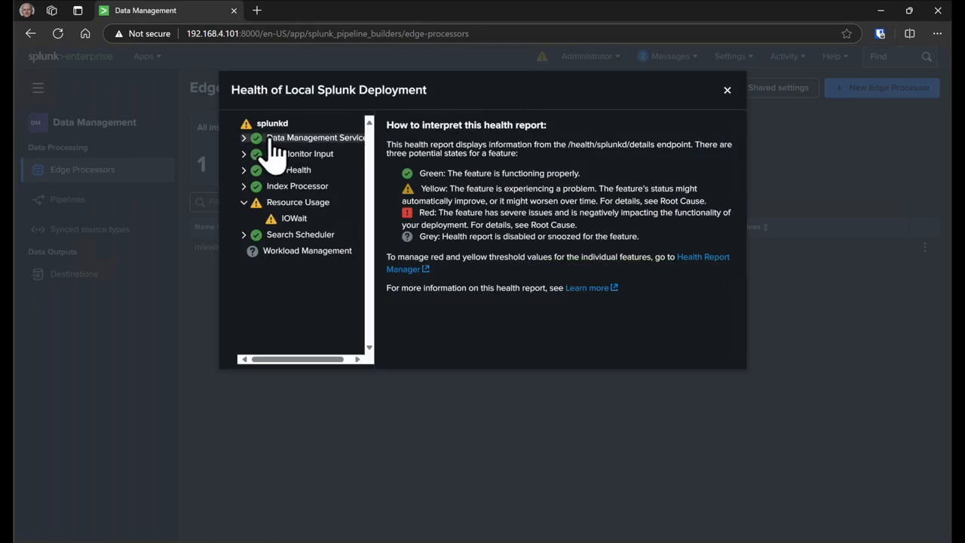
{"action": "left_click", "coordinate": [244, 139]}
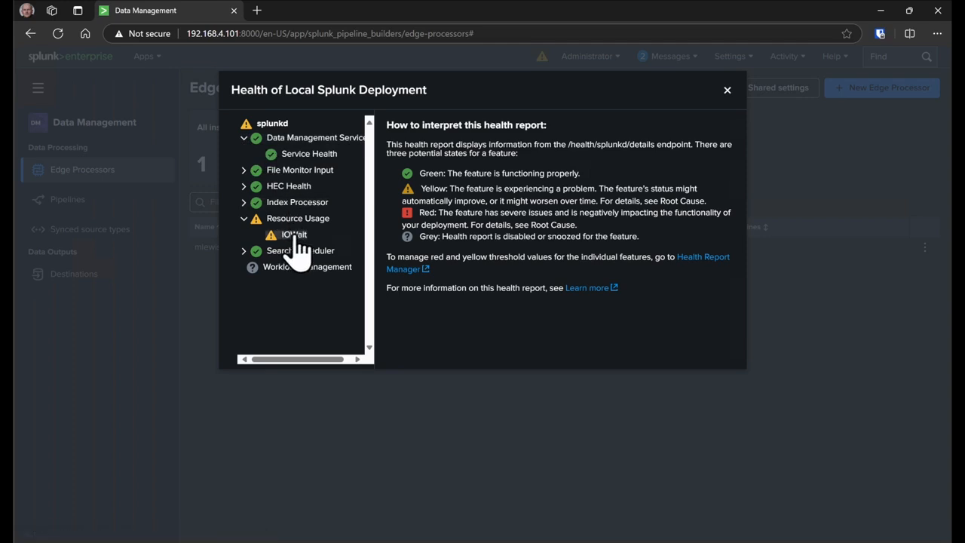
{"action": "left_click", "coordinate": [243, 139]}
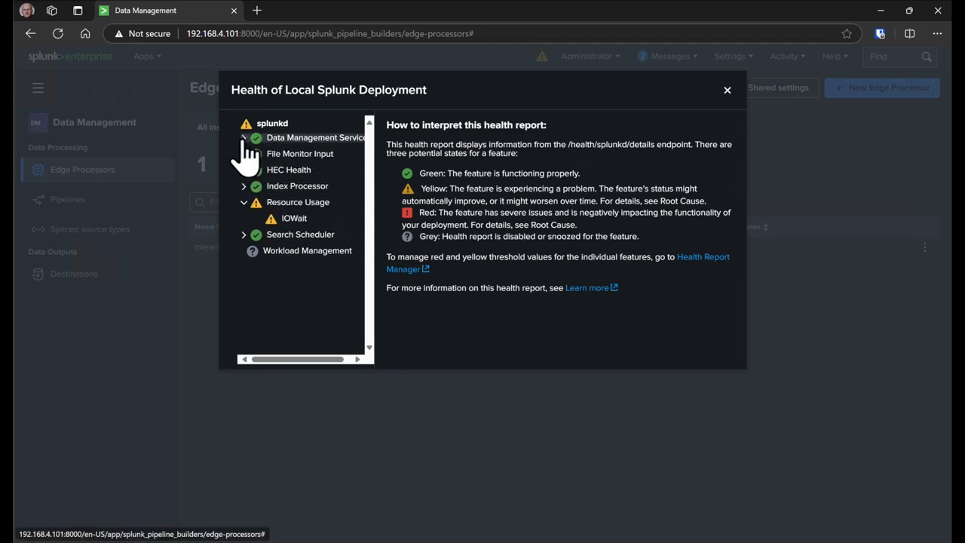
{"action": "left_click", "coordinate": [727, 90]}
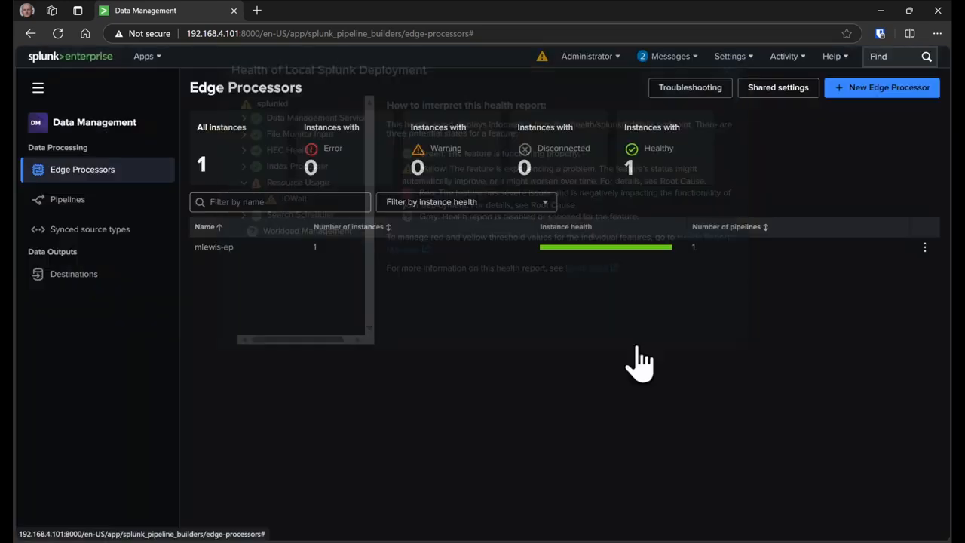